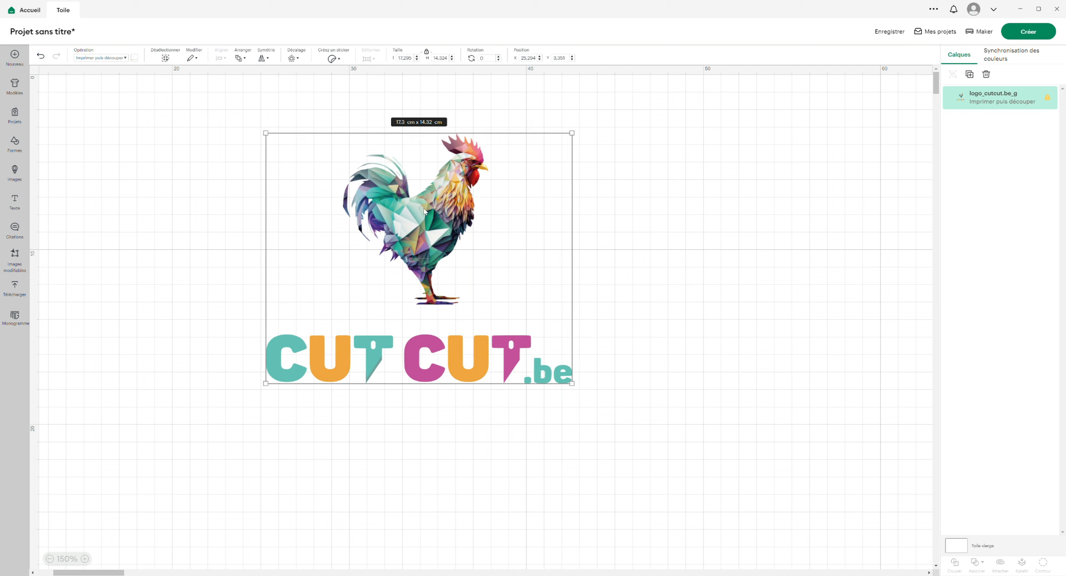
# - Reposition the rooster logo image on the canvas
pyautogui.moveTo(437, 215); pyautogui.dragTo(418, 230)
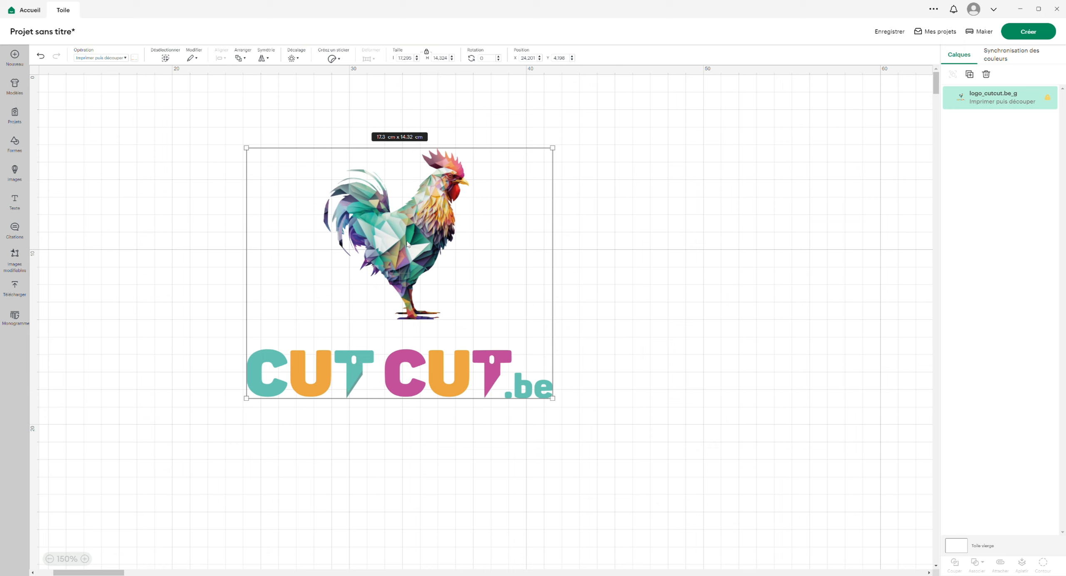
pyautogui.click(645, 213)
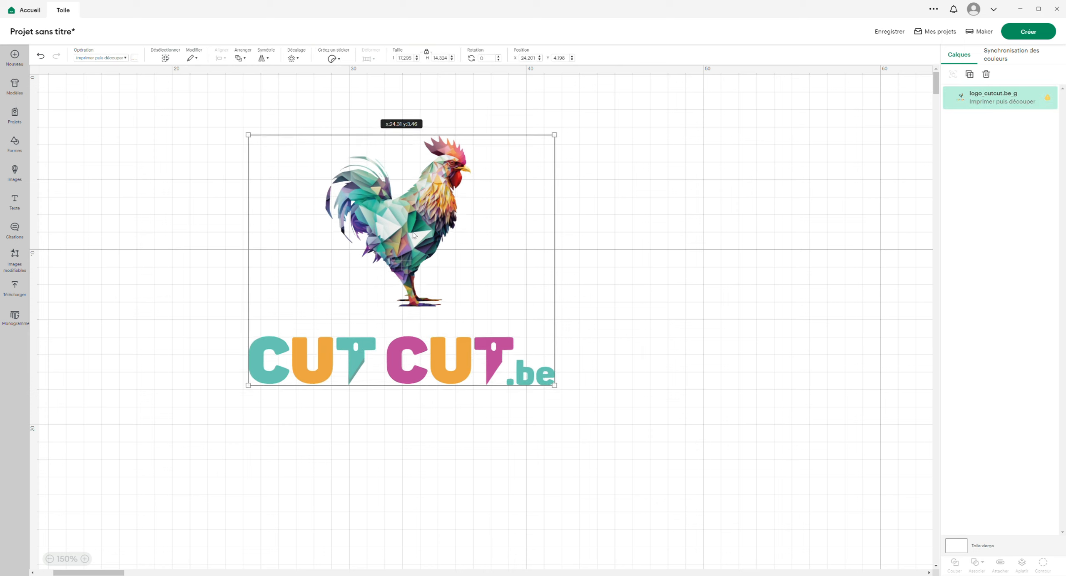
pyautogui.moveTo(413, 249); pyautogui.dragTo(415, 237)
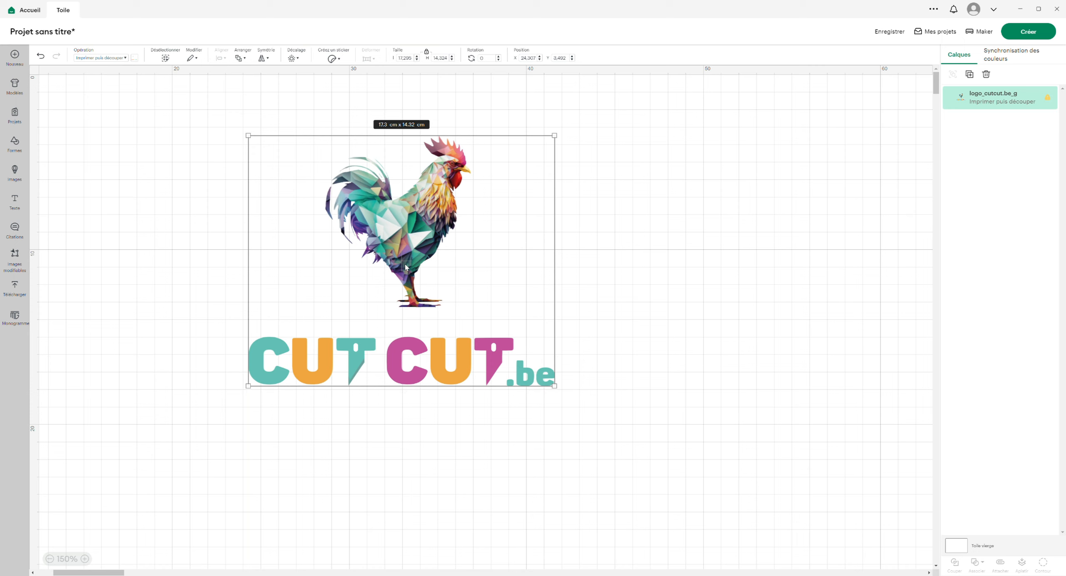
pyautogui.moveTo(406, 267); pyautogui.dragTo(349, 301)
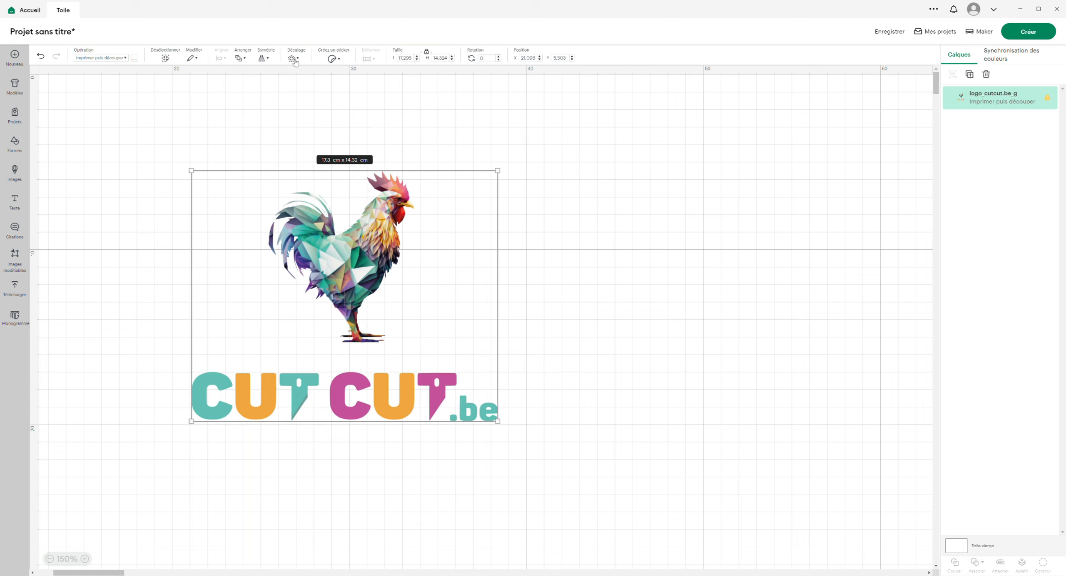
# - Create an offset of 0.247 cm with rounded corners around the logo
pyautogui.click(293, 59)
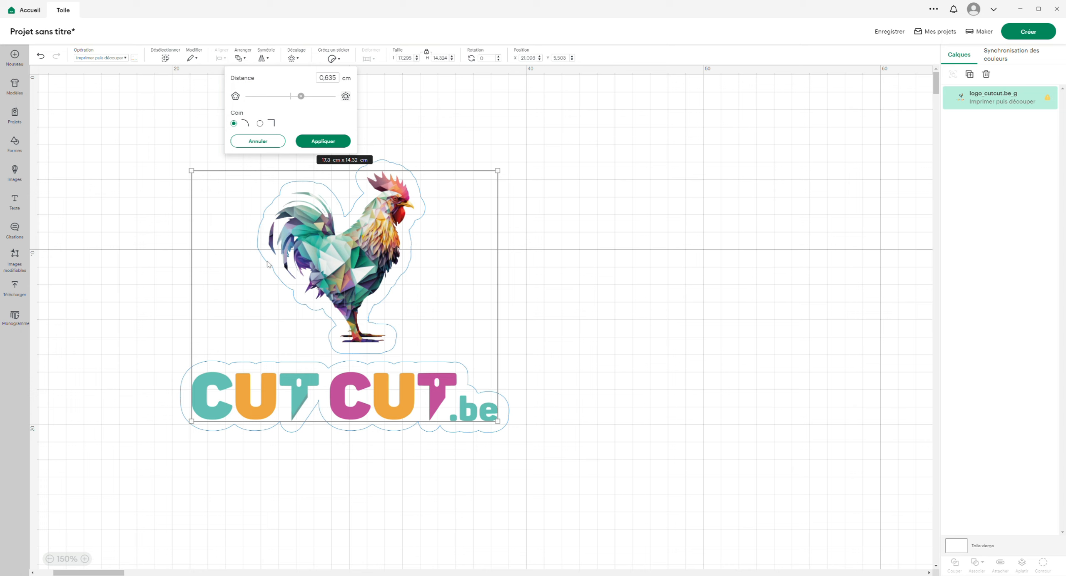
pyautogui.moveTo(302, 97); pyautogui.dragTo(298, 102)
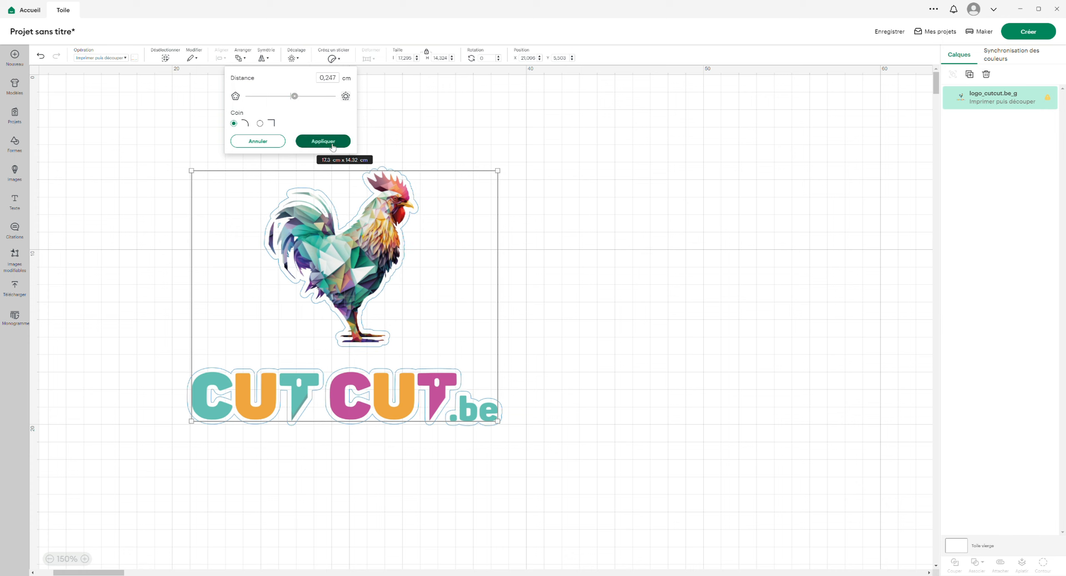
pyautogui.click(323, 141)
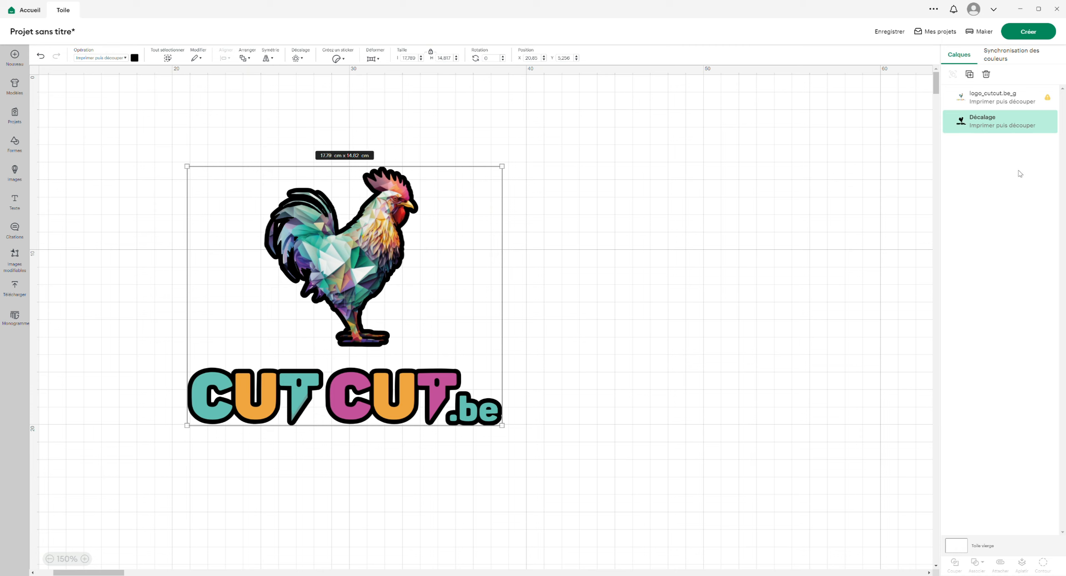
# - Hide the logo layer and cover the hole in the silhouette's tail with a circle about 1.03 cm wide
pyautogui.moveTo(992, 103)
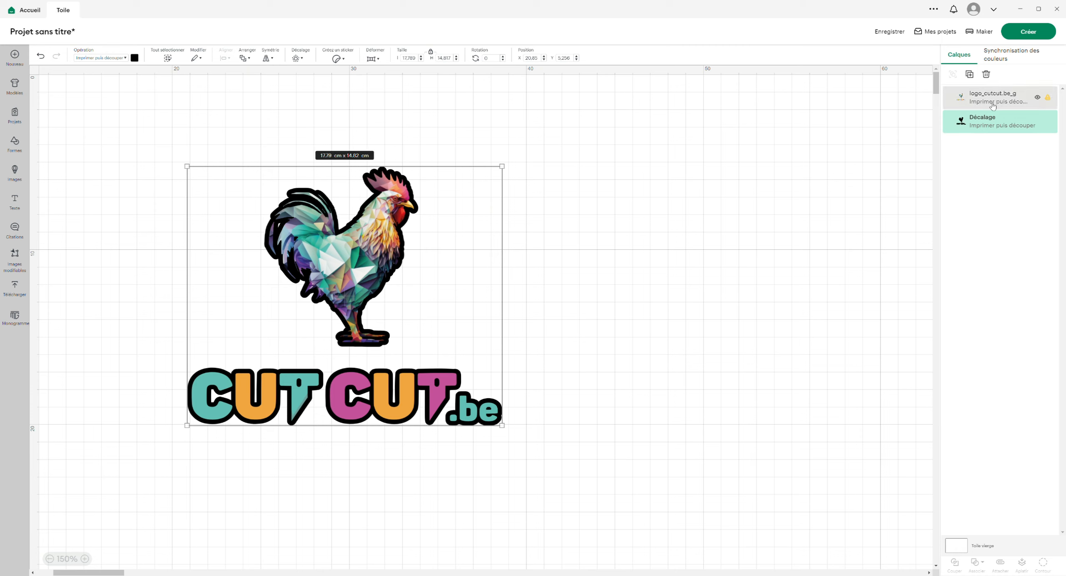
pyautogui.click(1038, 99)
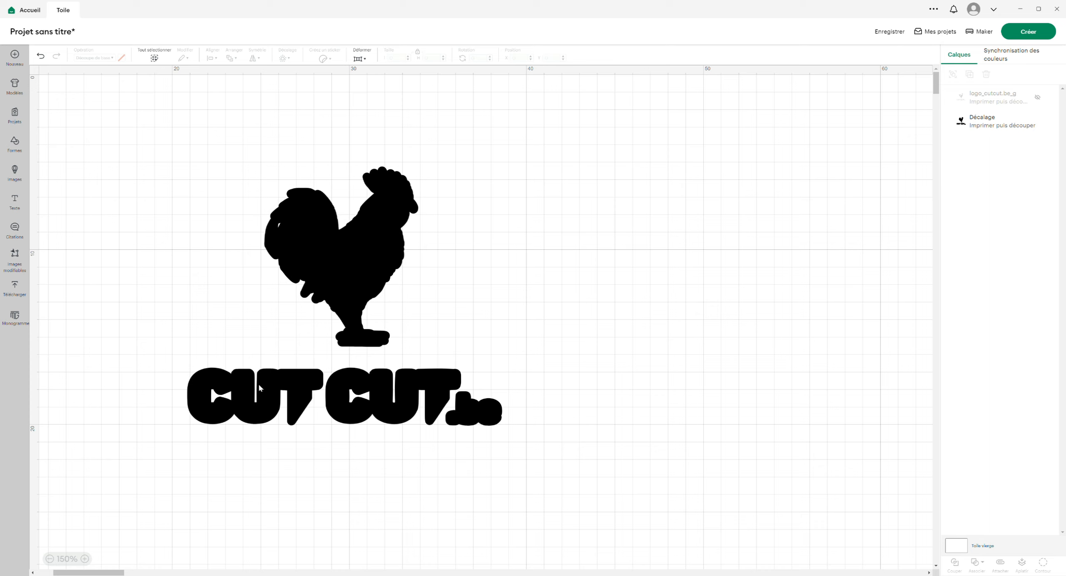
pyautogui.click(15, 144)
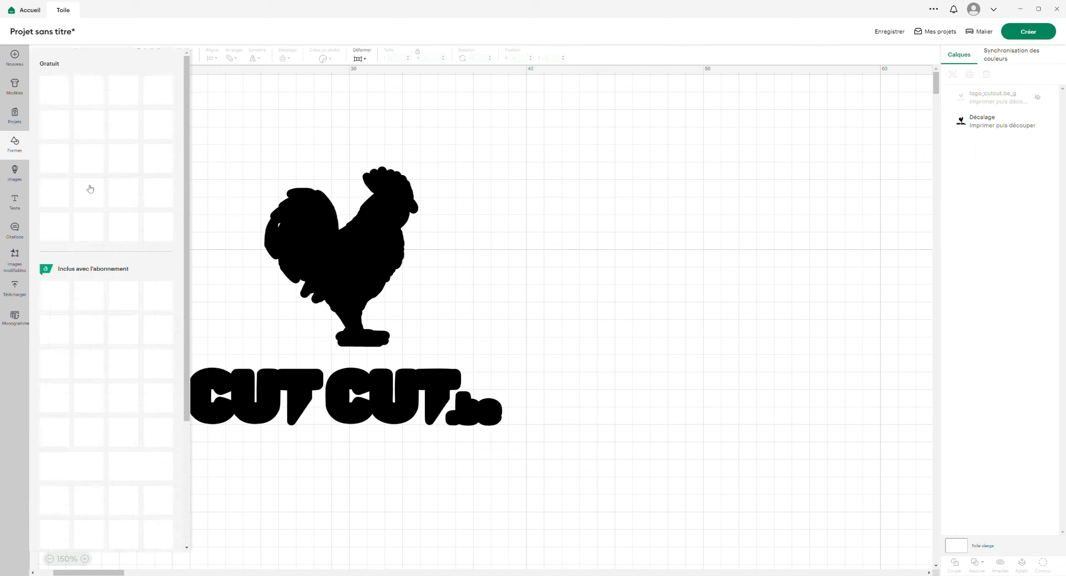
pyautogui.click(89, 193)
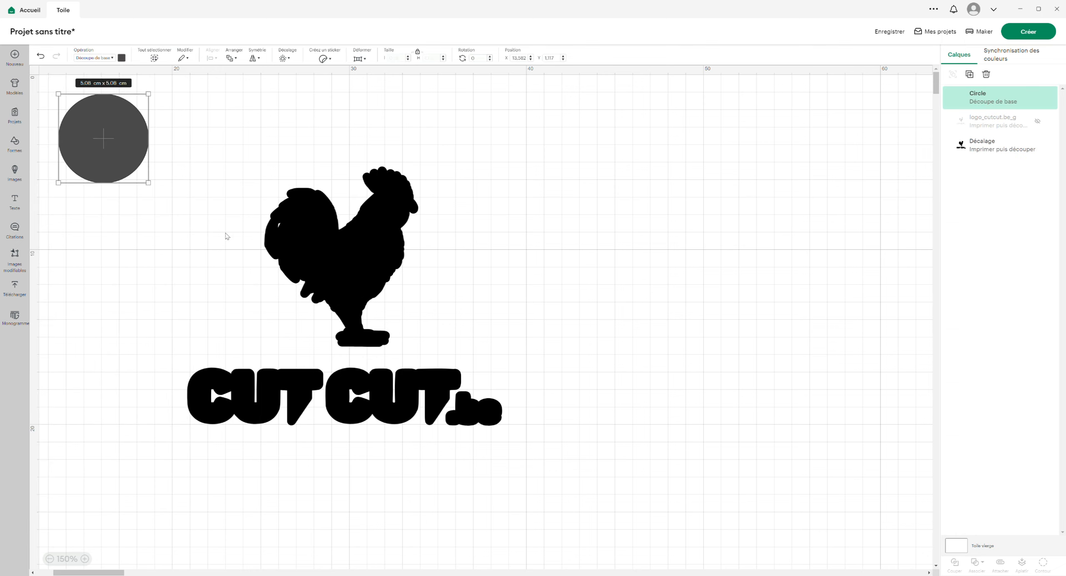
pyautogui.moveTo(152, 102); pyautogui.dragTo(283, 229)
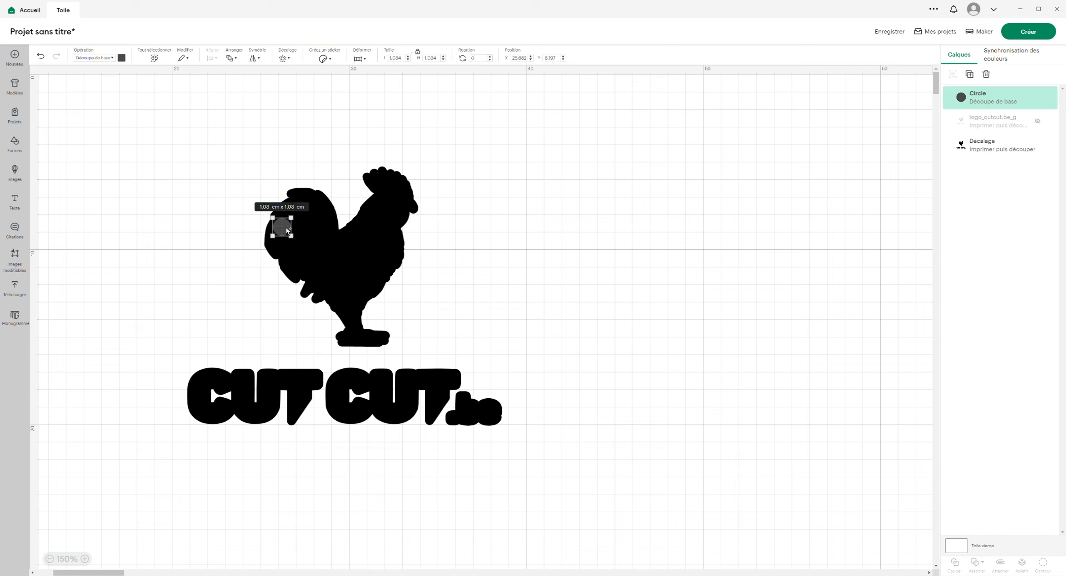
# - Place four circles about 2.42 cm wide over the gaps in the C and U letters of both CUT words
pyautogui.moveTo(287, 229); pyautogui.dragTo(259, 396)
pyautogui.click(257, 321)
pyautogui.click(175, 278)
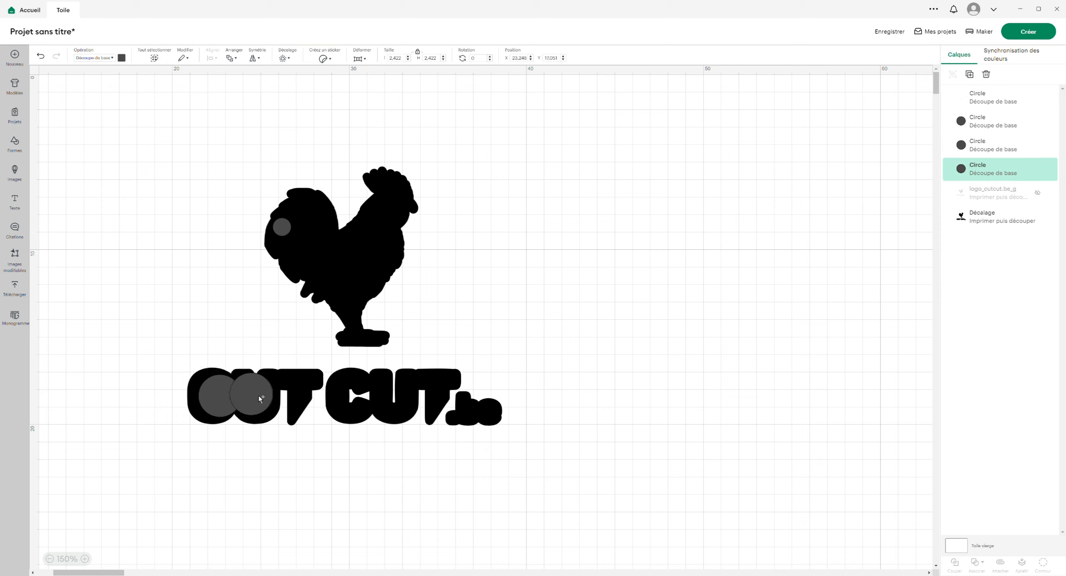
pyautogui.moveTo(367, 400); pyautogui.dragTo(390, 400)
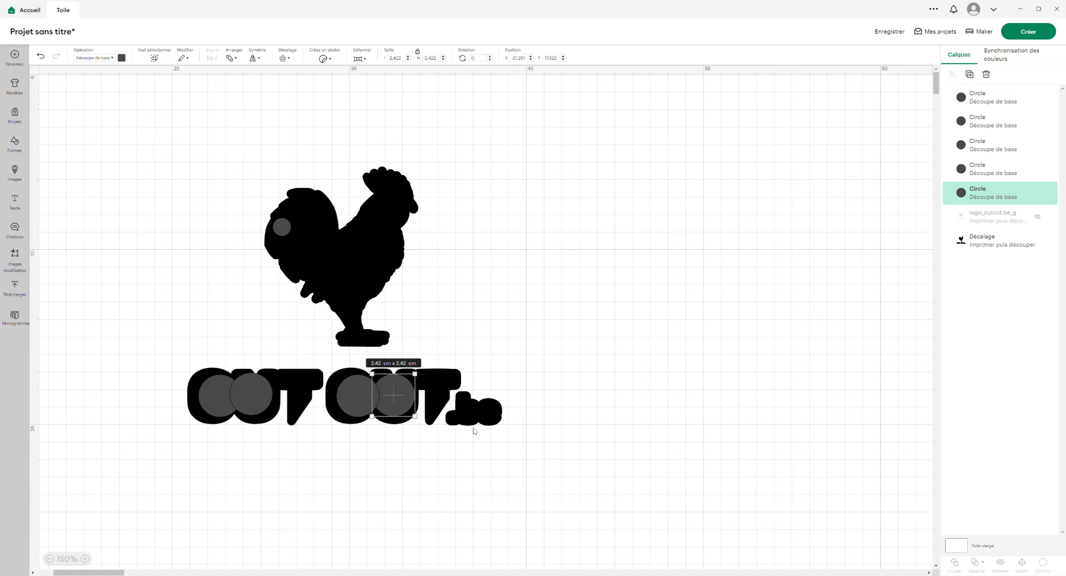
# - Weld the five circles and the offset layer into a single shape with Souder
pyautogui.click(98, 233)
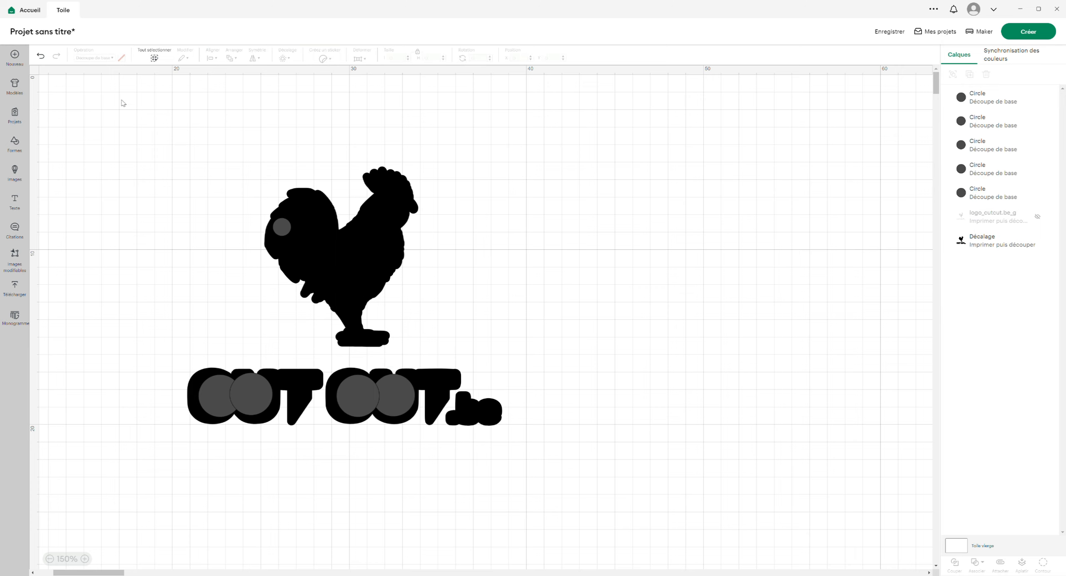
pyautogui.moveTo(122, 103); pyautogui.dragTo(700, 506)
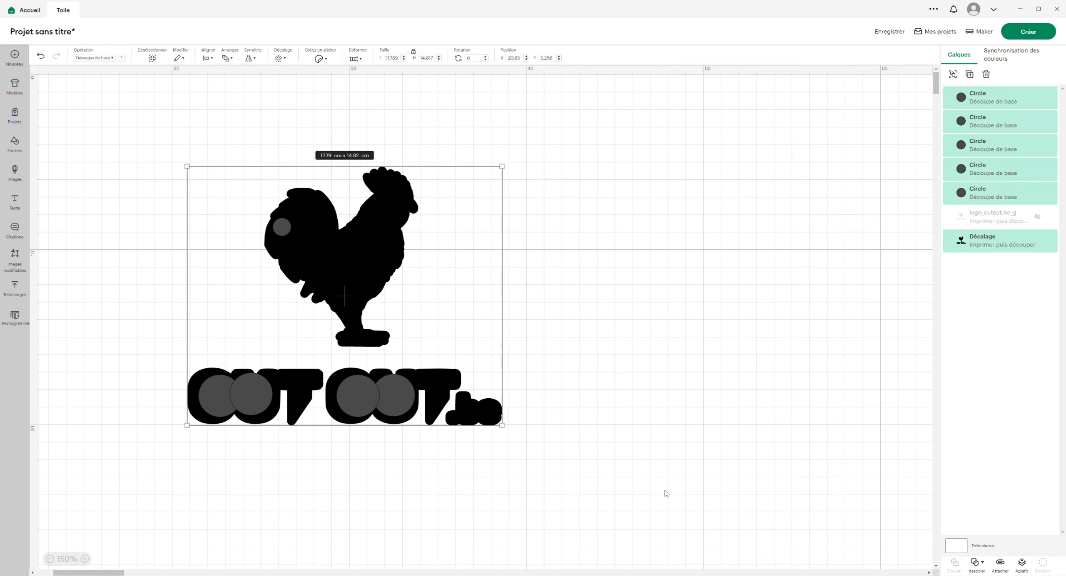
pyautogui.click(977, 563)
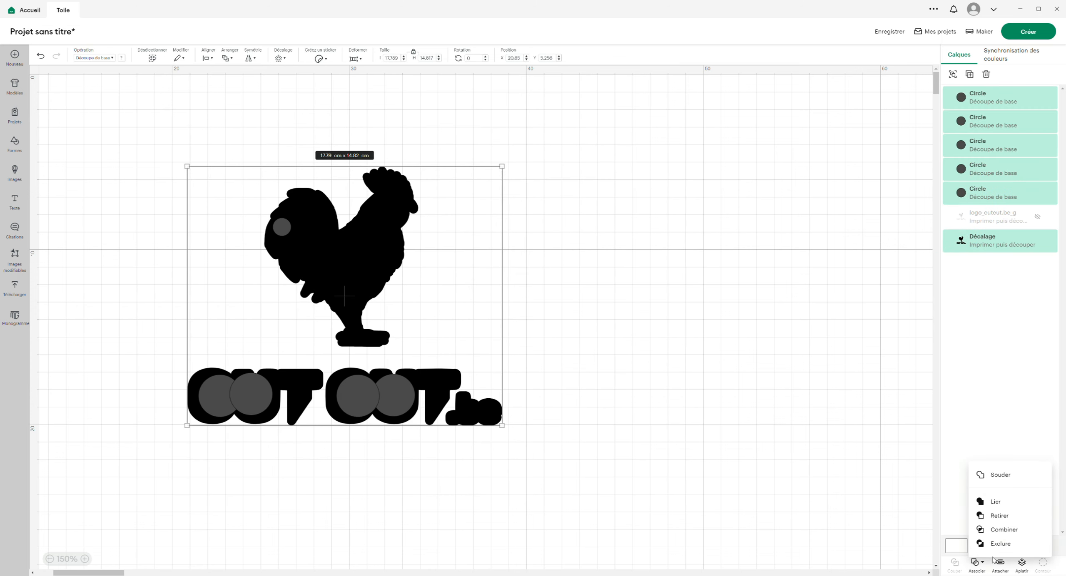
pyautogui.click(996, 477)
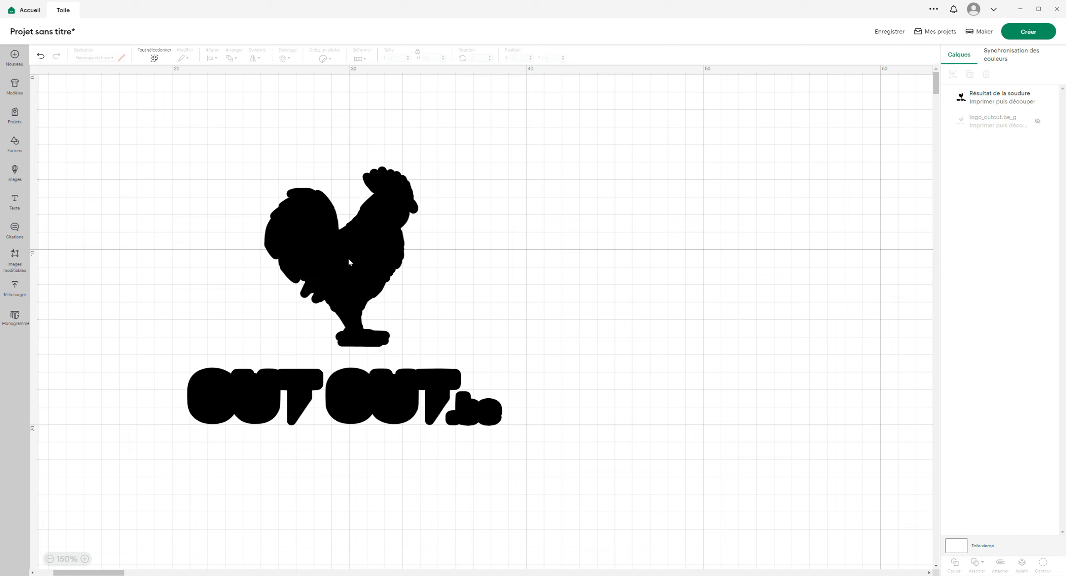
pyautogui.moveTo(348, 258); pyautogui.dragTo(324, 308)
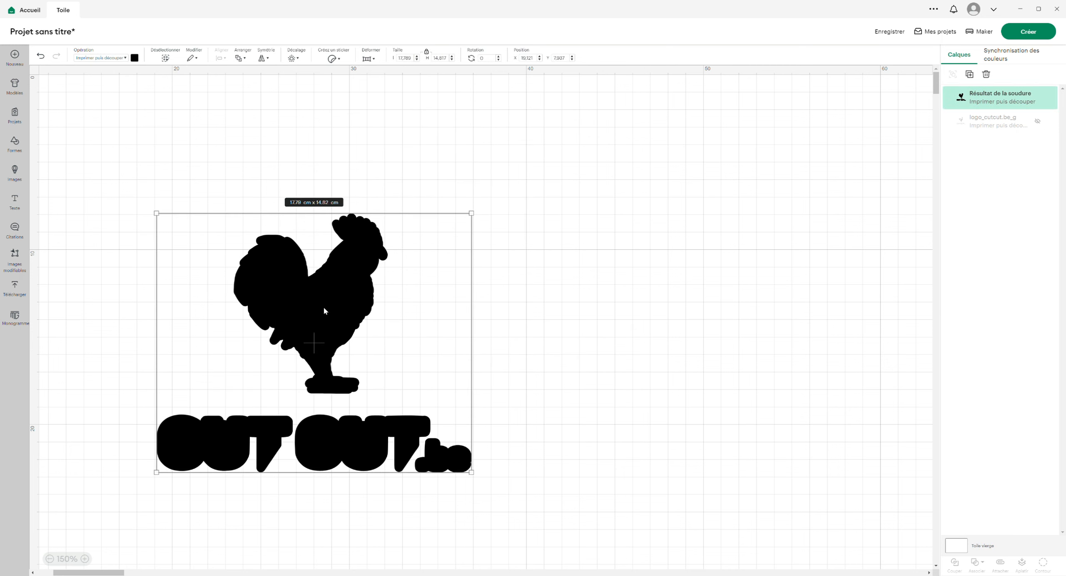
pyautogui.hotkey('ctrl', 'z')
pyautogui.hotkey('ctrl', 'z')
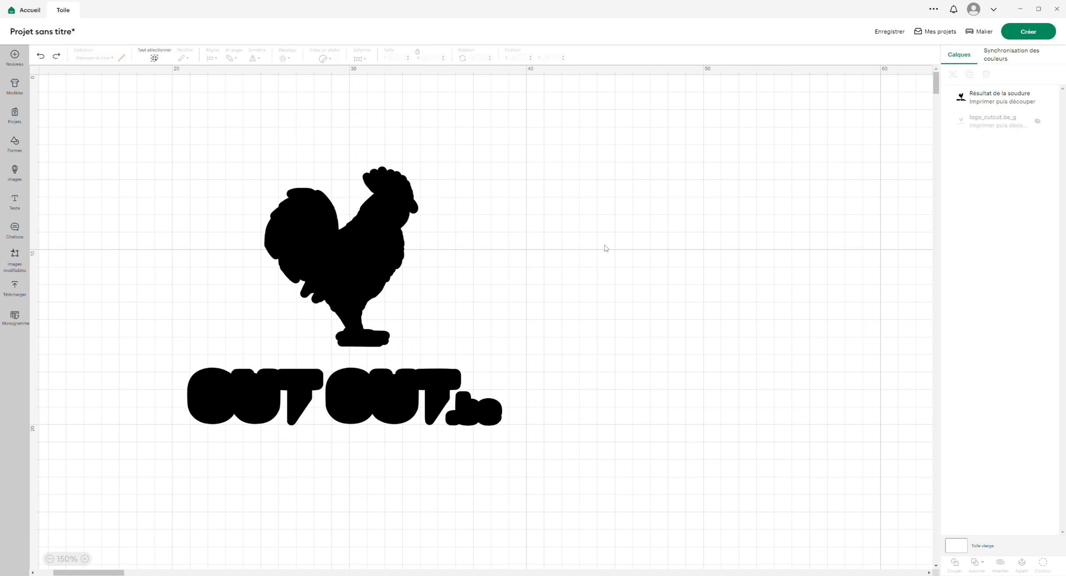
# - Show the logo layer again and bring it in front of the welded silhouette, with both layers selected
pyautogui.click(1037, 120)
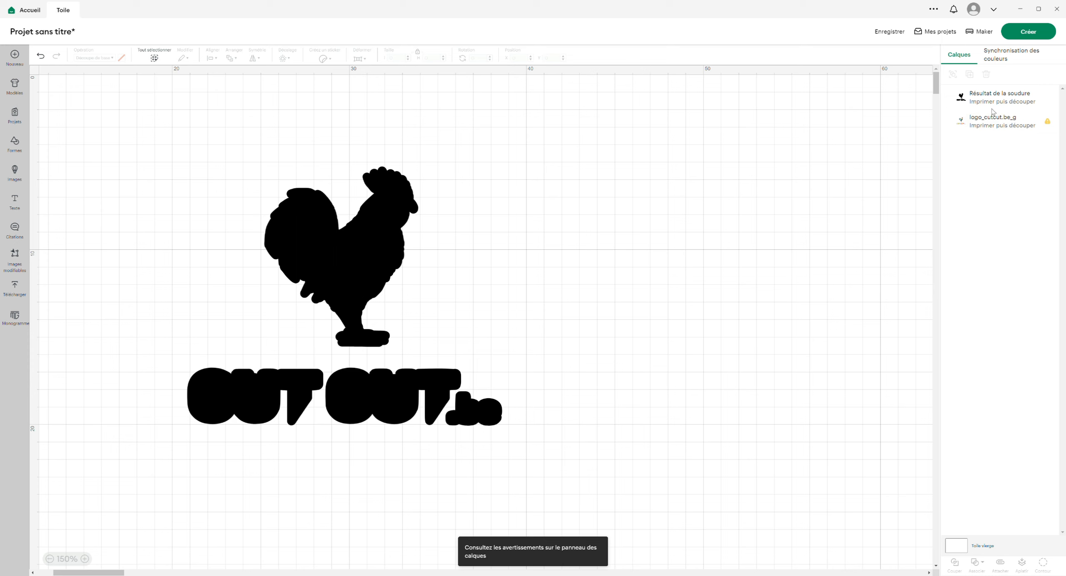
pyautogui.moveTo(992, 114); pyautogui.dragTo(971, 91)
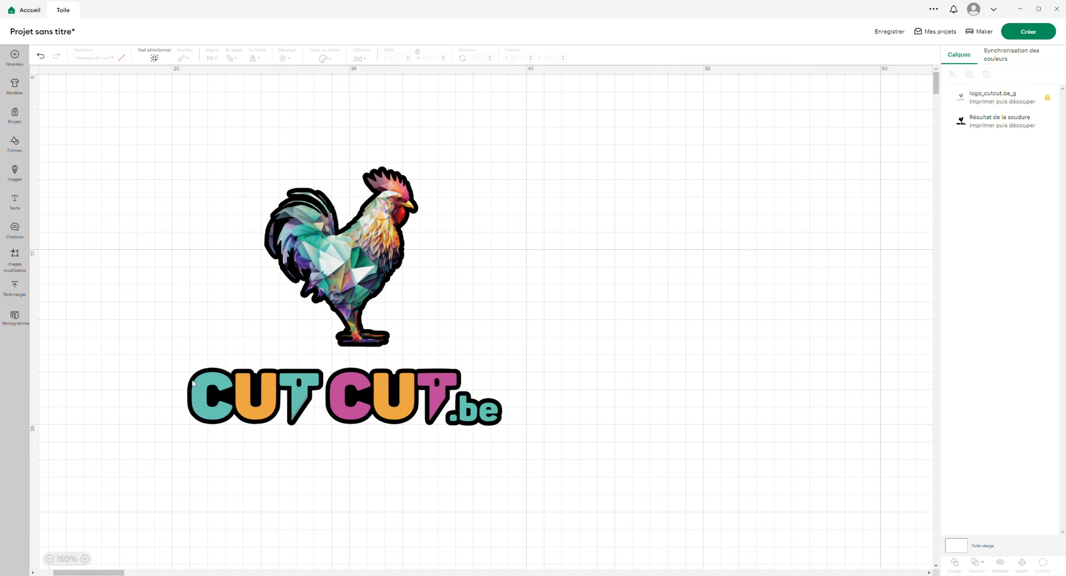
pyautogui.moveTo(171, 129); pyautogui.dragTo(546, 482)
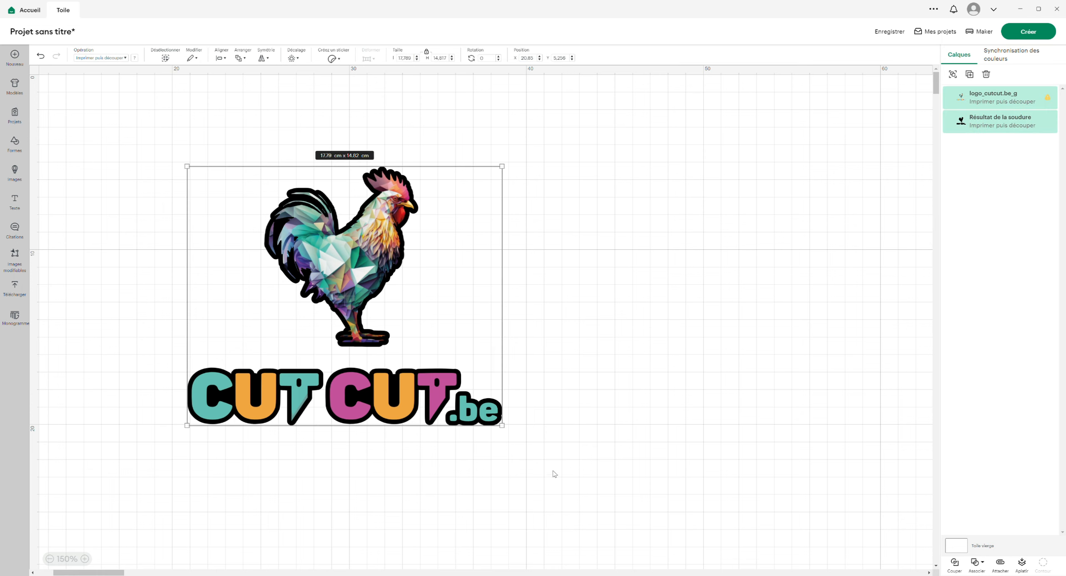
# - Save the project as TEST DECOUPE LOGO while sending it to mat preparation
pyautogui.click(1029, 37)
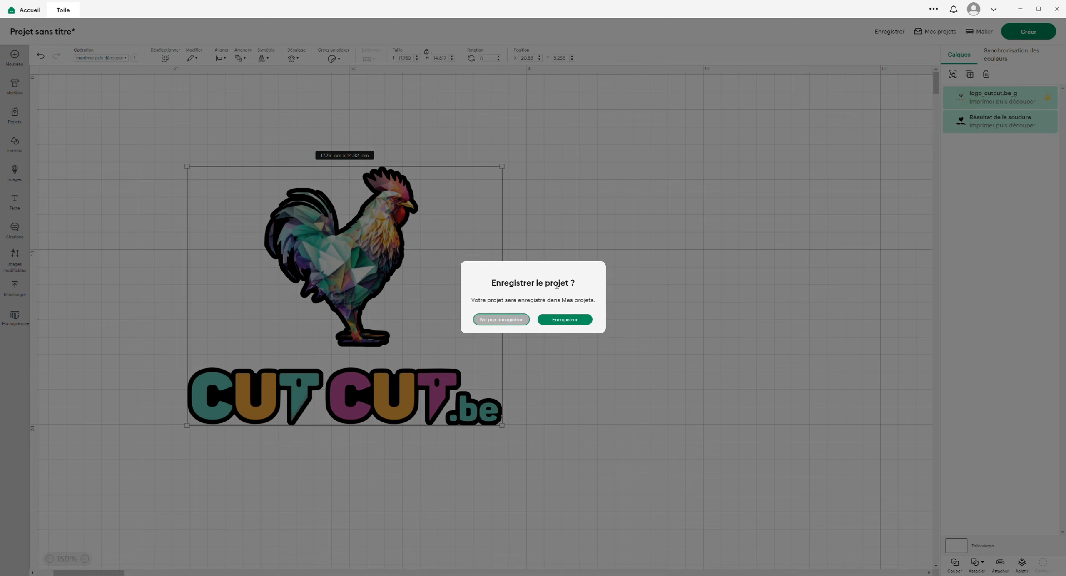
pyautogui.click(563, 320)
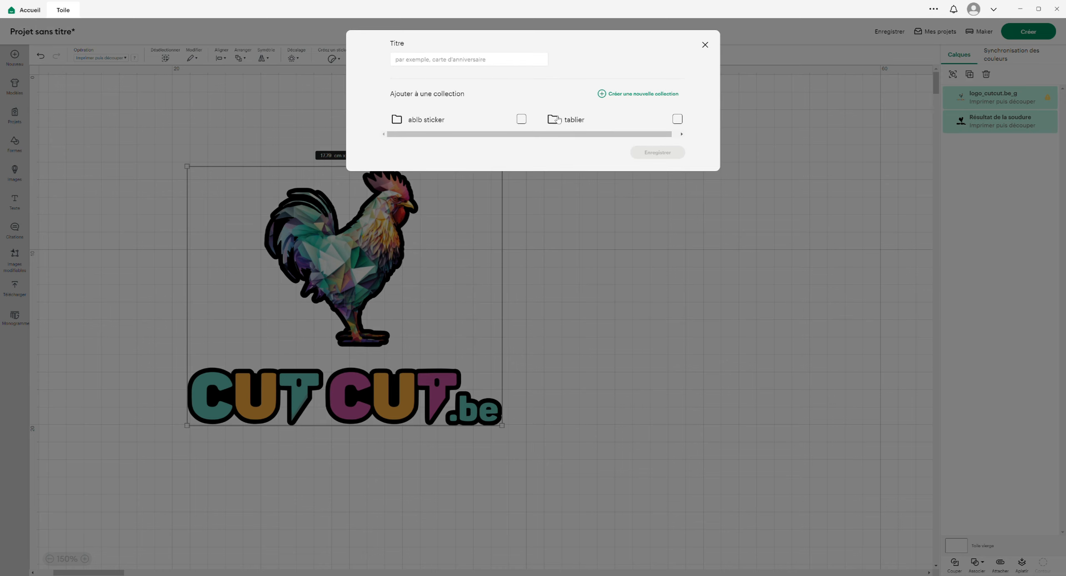
pyautogui.click(468, 69)
pyautogui.write('TE')
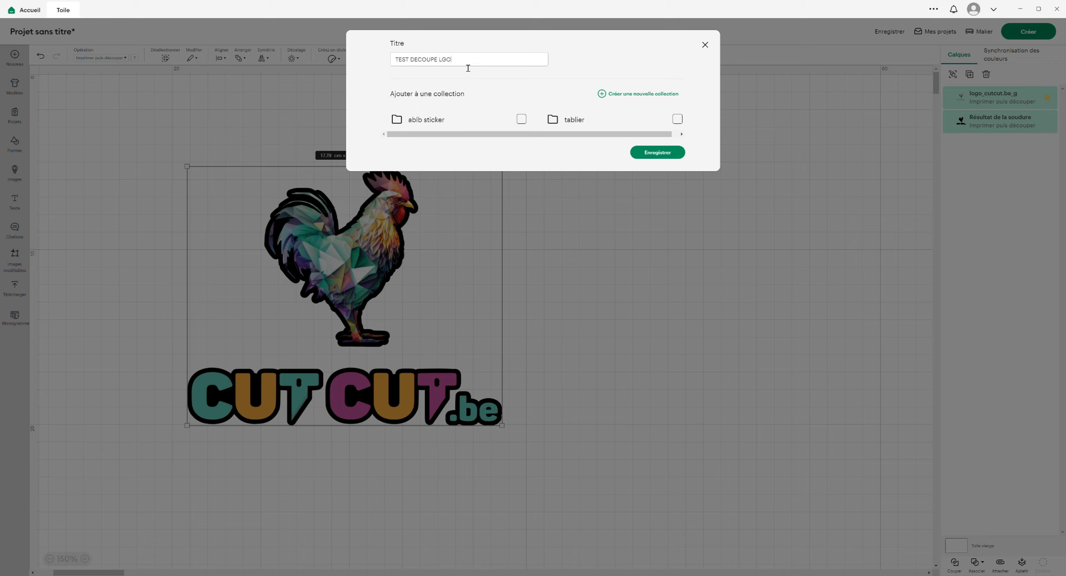
pyautogui.write('ST DECOUPE LOGO')
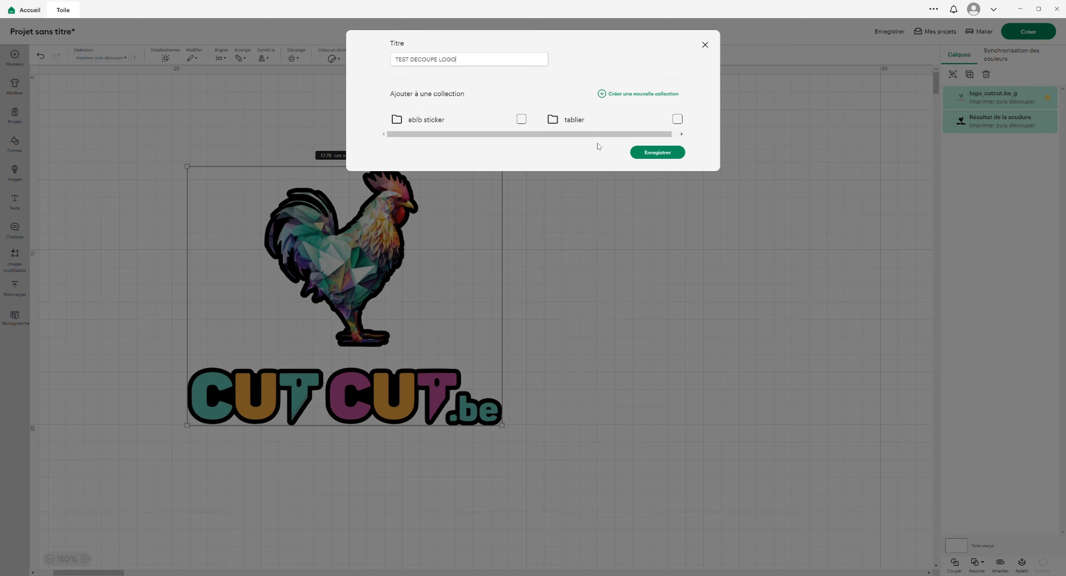
pyautogui.click(652, 153)
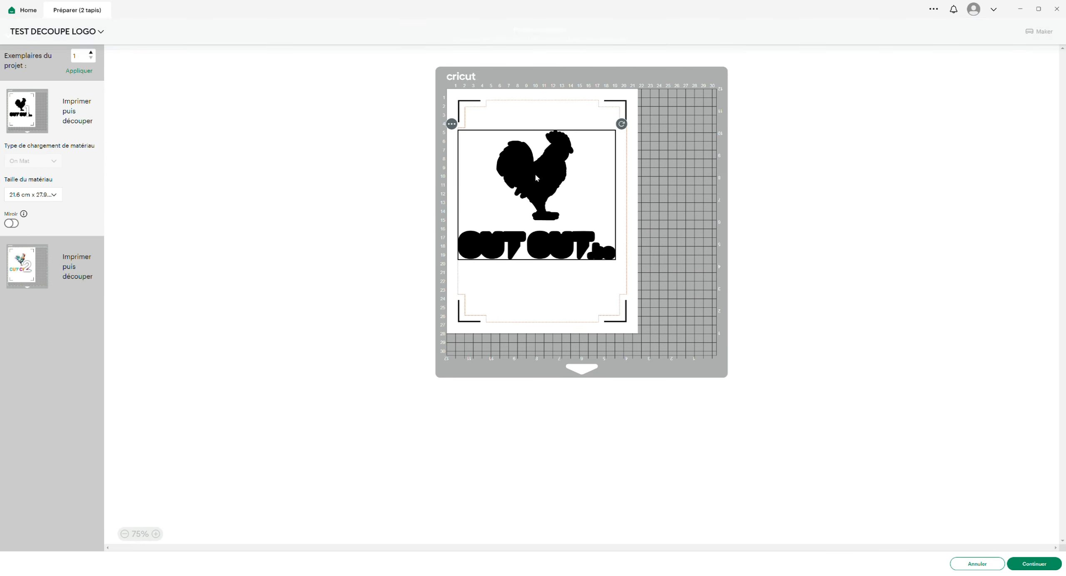
# - Check the two print-then-cut mats and the available material sizes, and return to the canvas
pyautogui.moveTo(535, 178)
pyautogui.mouseDown()
pyautogui.moveTo(533, 221)
pyautogui.moveTo(529, 176)
pyautogui.mouseUp()
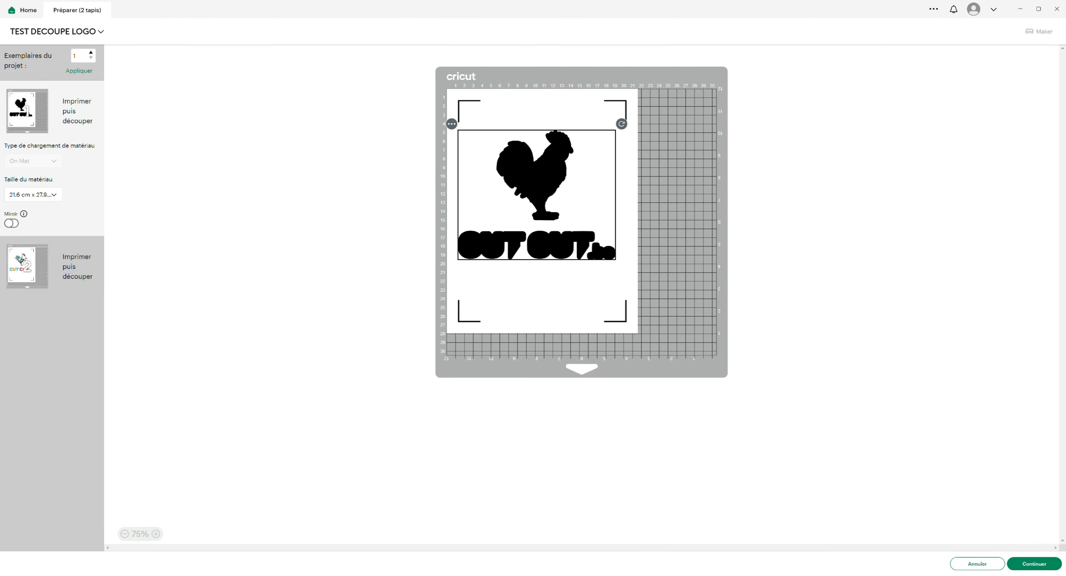
pyautogui.click(31, 272)
pyautogui.click(33, 120)
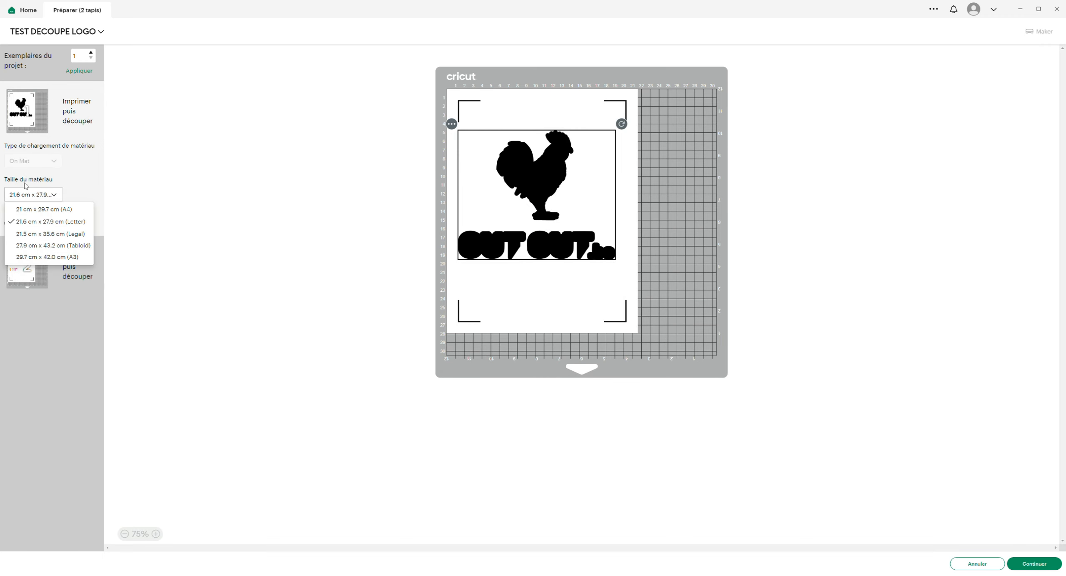
pyautogui.click(984, 564)
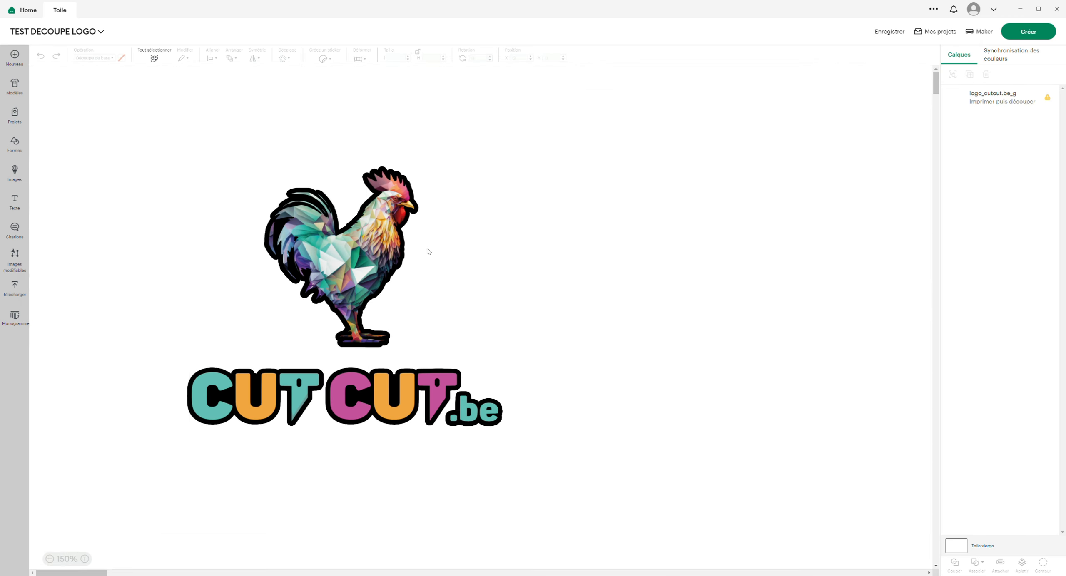
# - Scale the logo and silhouette together to about 11.44 x 9.53 cm, move them up the canvas, and send the project to mat preparation
pyautogui.moveTo(99, 123); pyautogui.dragTo(672, 514)
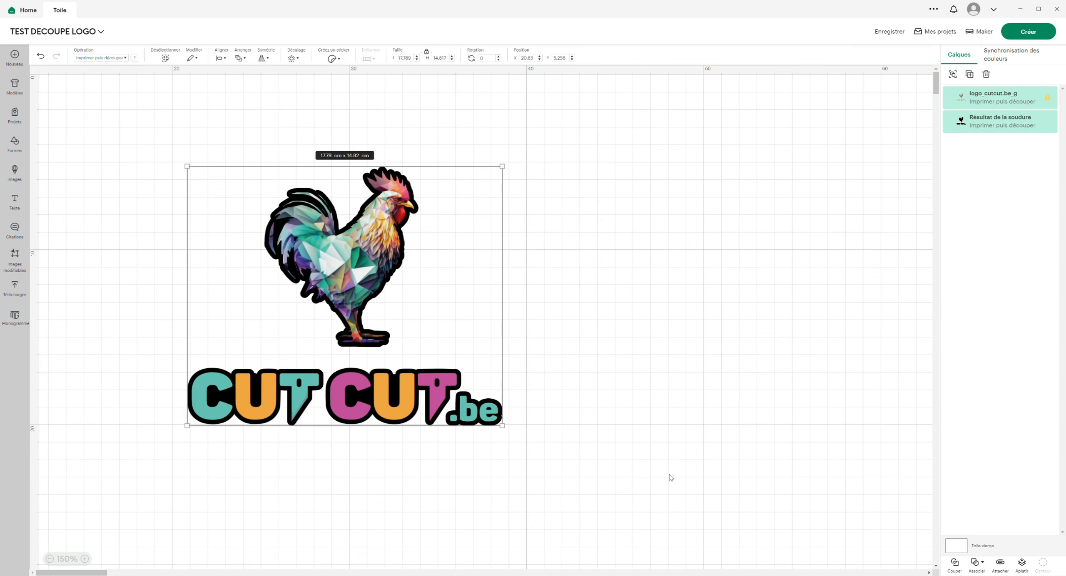
pyautogui.moveTo(509, 170); pyautogui.dragTo(395, 266)
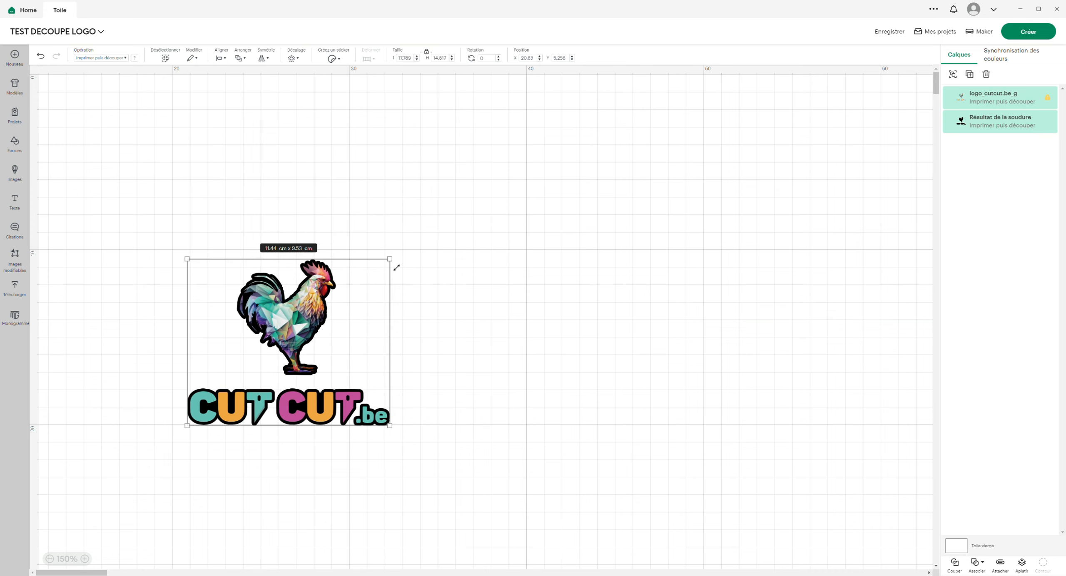
pyautogui.moveTo(292, 404); pyautogui.dragTo(454, 252)
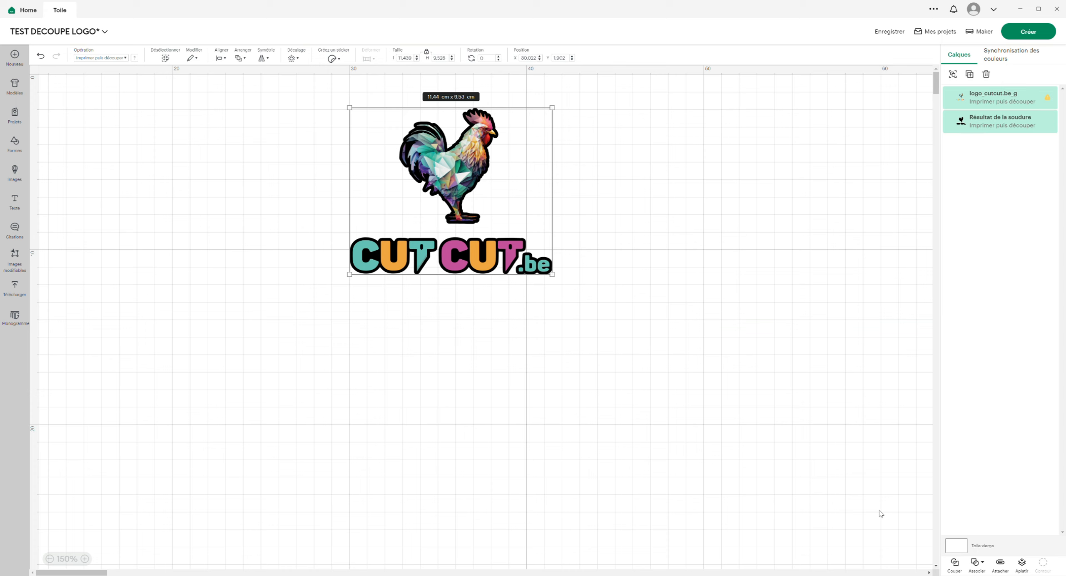
pyautogui.click(1026, 32)
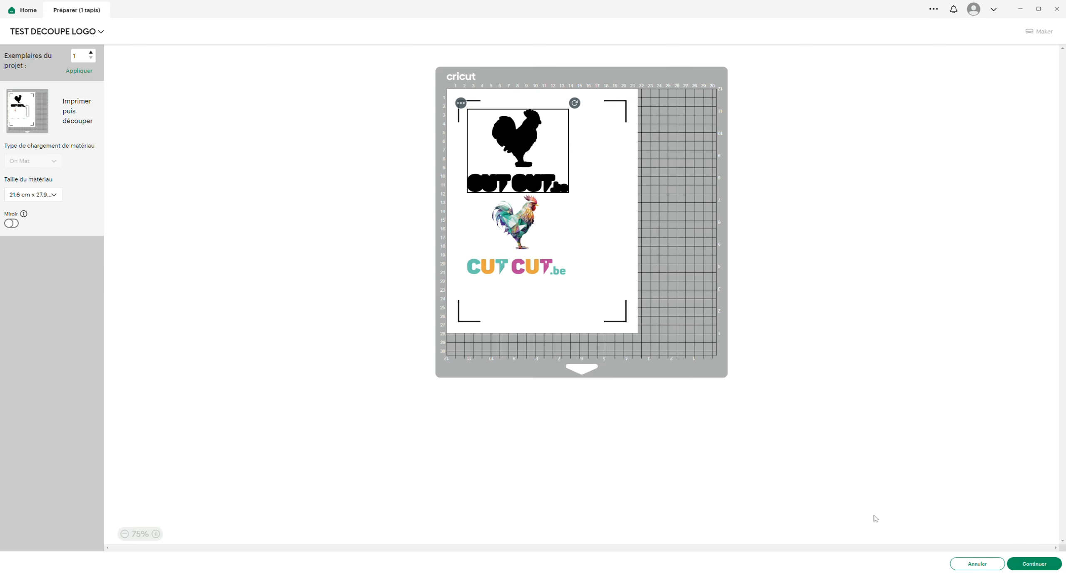
# - Return to the canvas, move the logo aside from the welded silhouette to show both layers separately, and undo the move
pyautogui.click(977, 564)
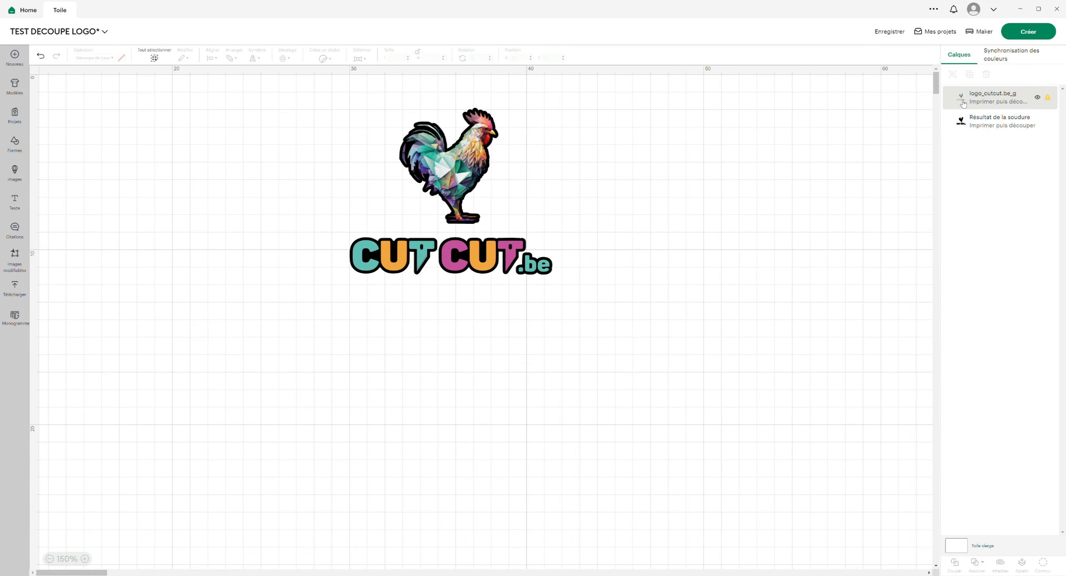
pyautogui.click(962, 105)
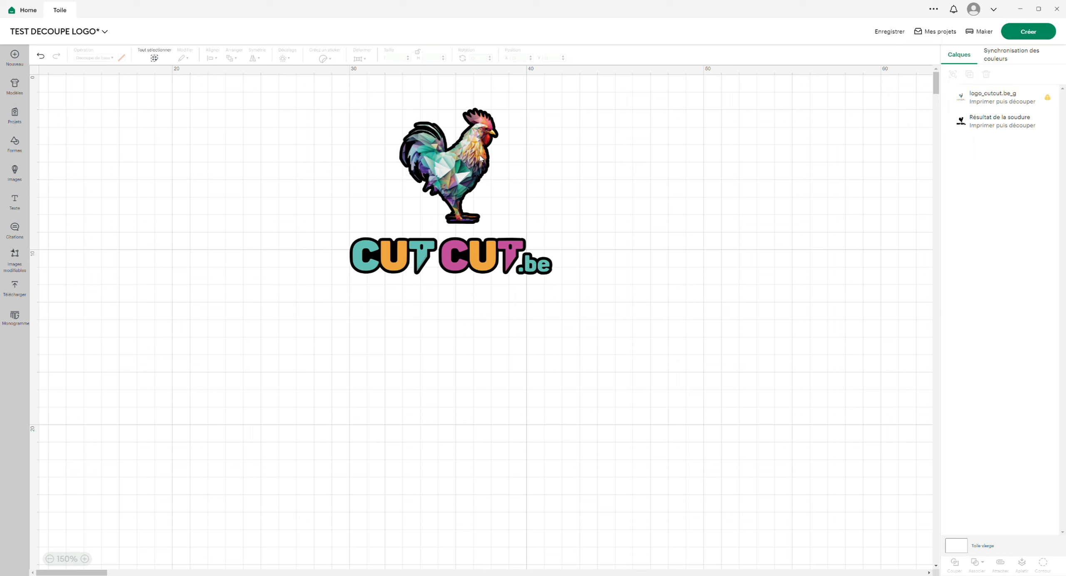
pyautogui.moveTo(448, 165); pyautogui.dragTo(711, 175)
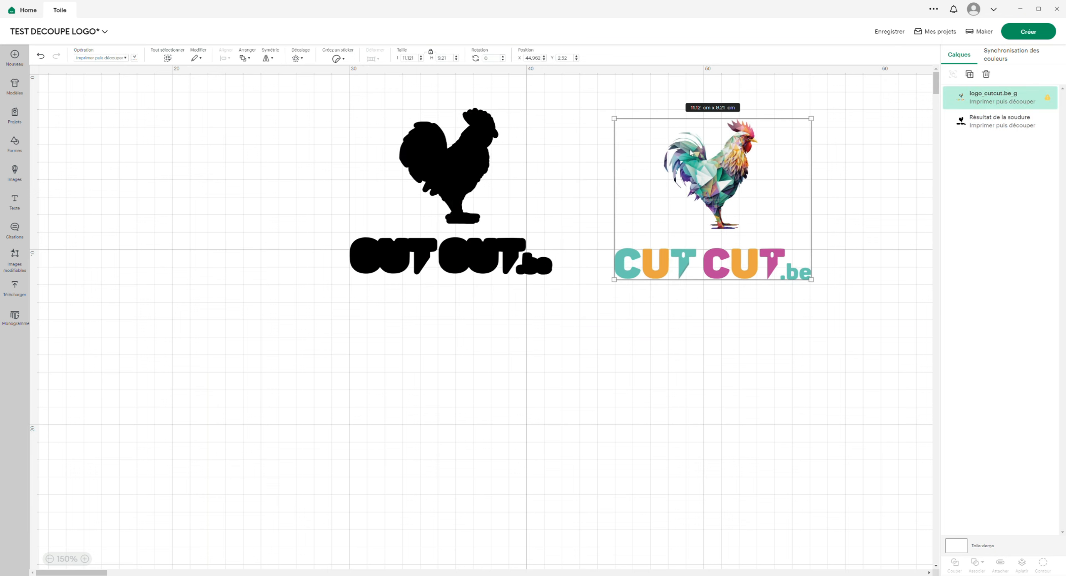
pyautogui.click(988, 134)
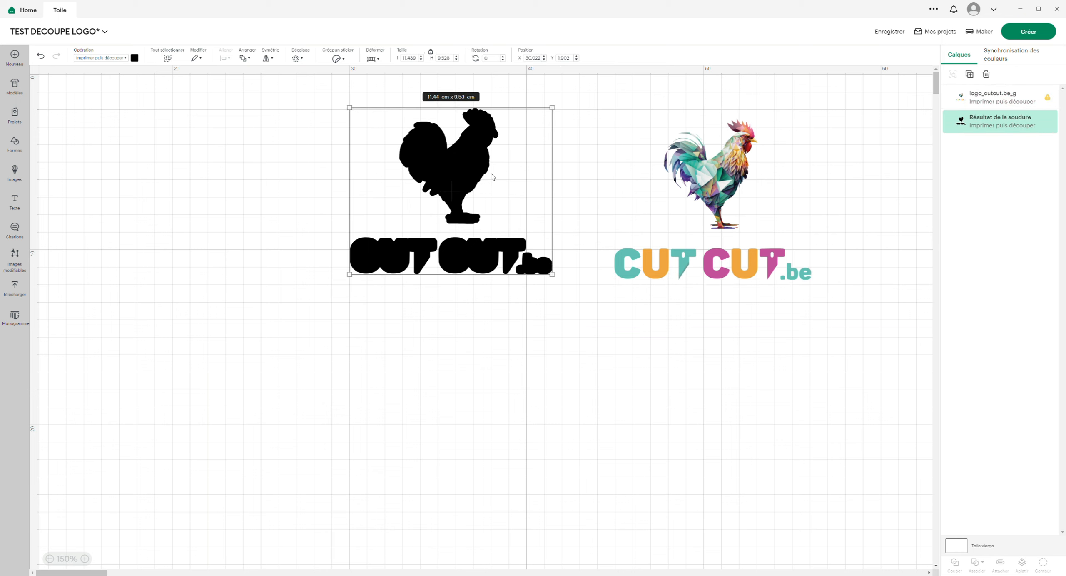
pyautogui.click(563, 348)
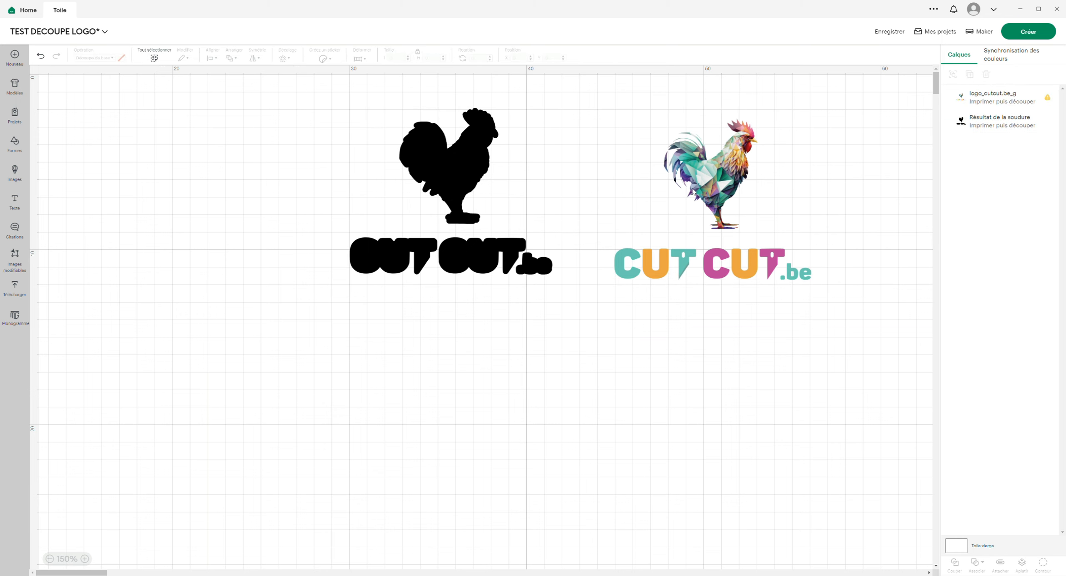
pyautogui.hotkey('ctrl', 'z')
# - Flatten the logo and welded silhouette, try the combined design nearer the middle of the preparation mat, and return to the canvas
pyautogui.moveTo(630, 117); pyautogui.dragTo(323, 388)
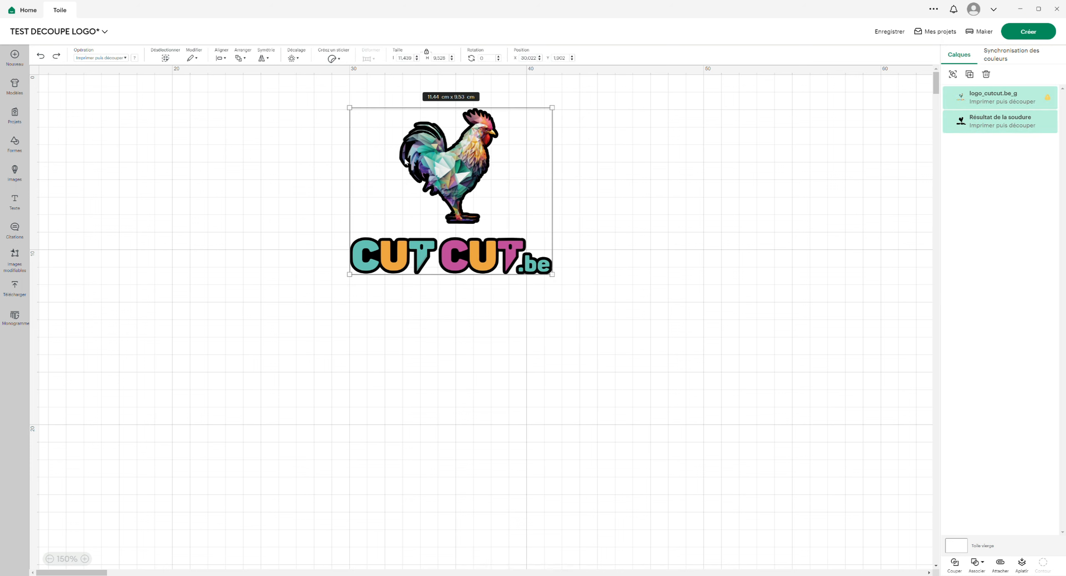
pyautogui.click(1022, 564)
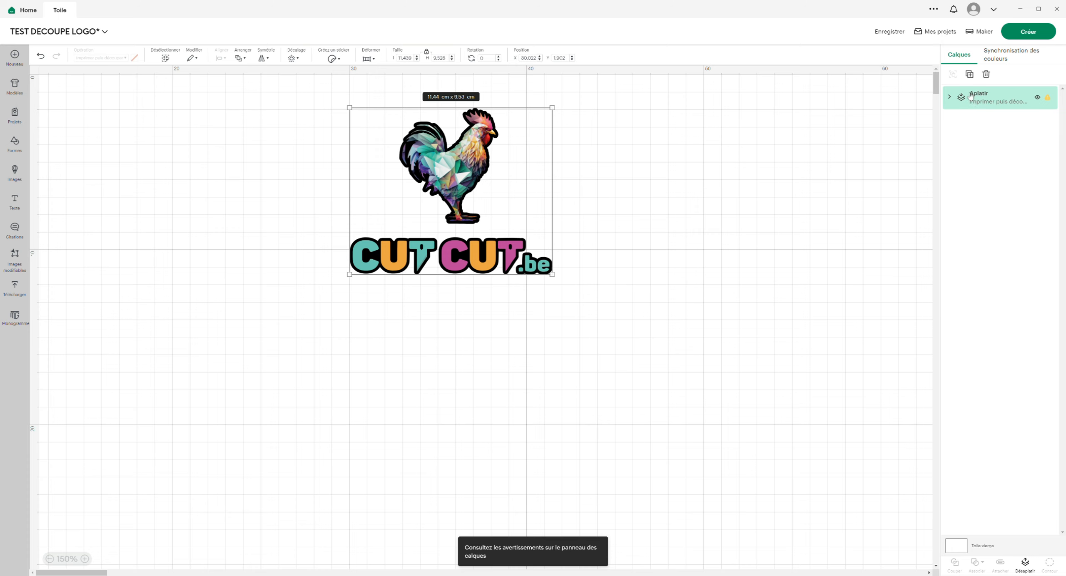
pyautogui.click(1026, 33)
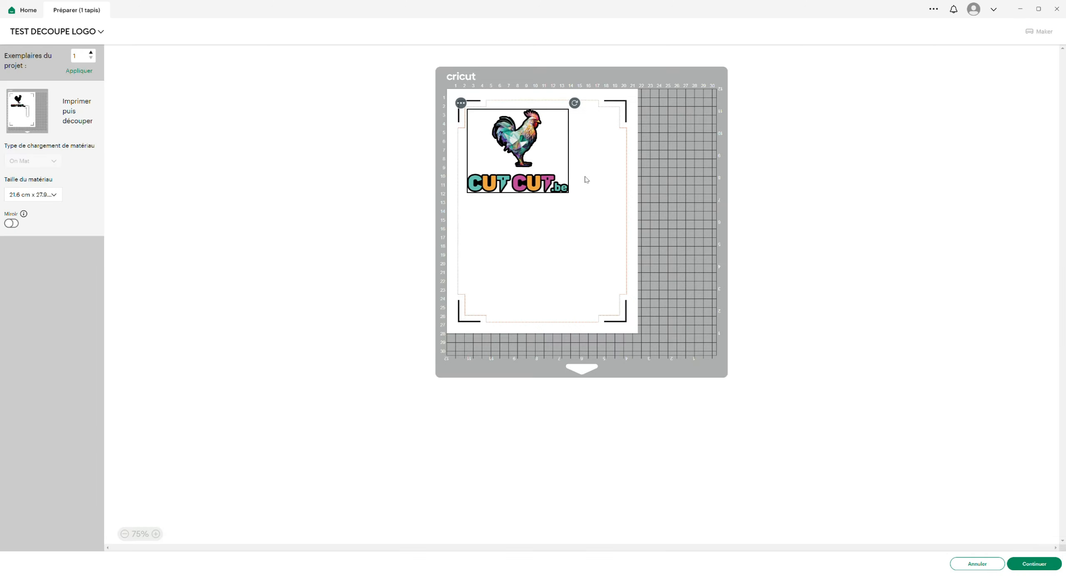
pyautogui.moveTo(558, 183); pyautogui.dragTo(577, 222)
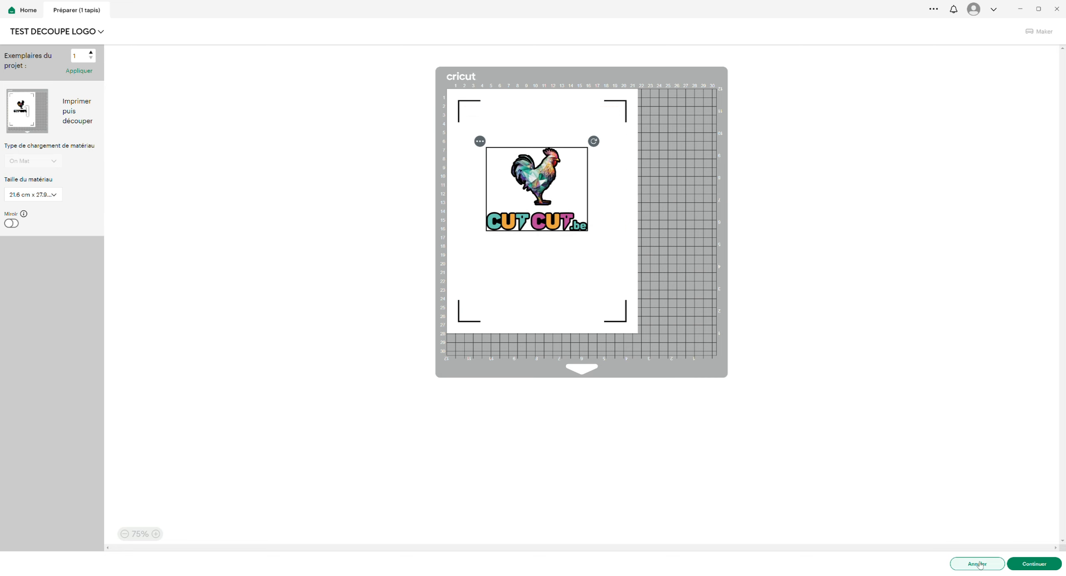
pyautogui.click(993, 568)
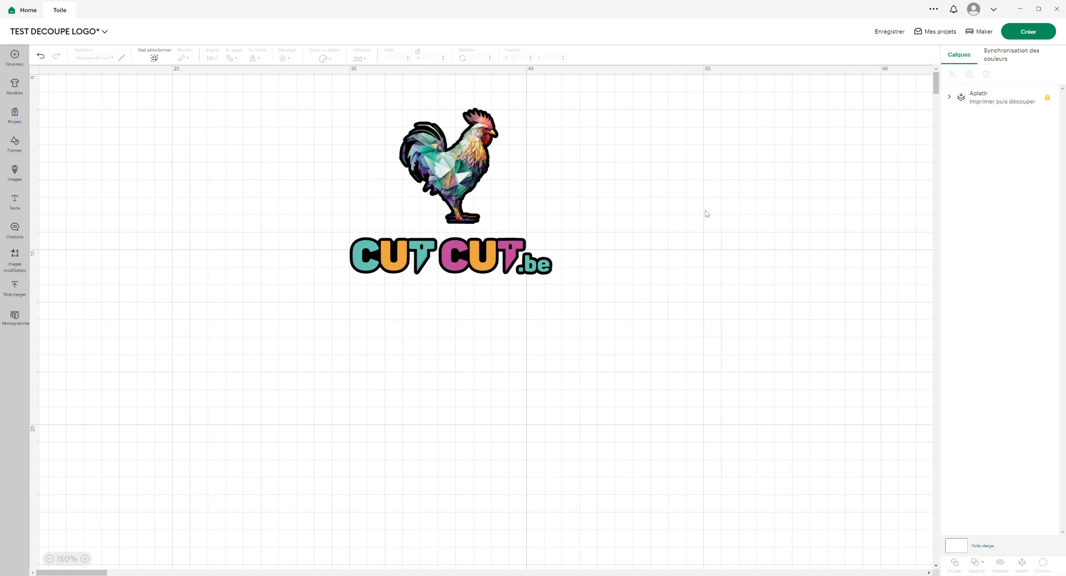
# - Unflatten the design into its two layers, move the logo aside from the silhouette, and undo that move
pyautogui.click(958, 102)
pyautogui.click(950, 98)
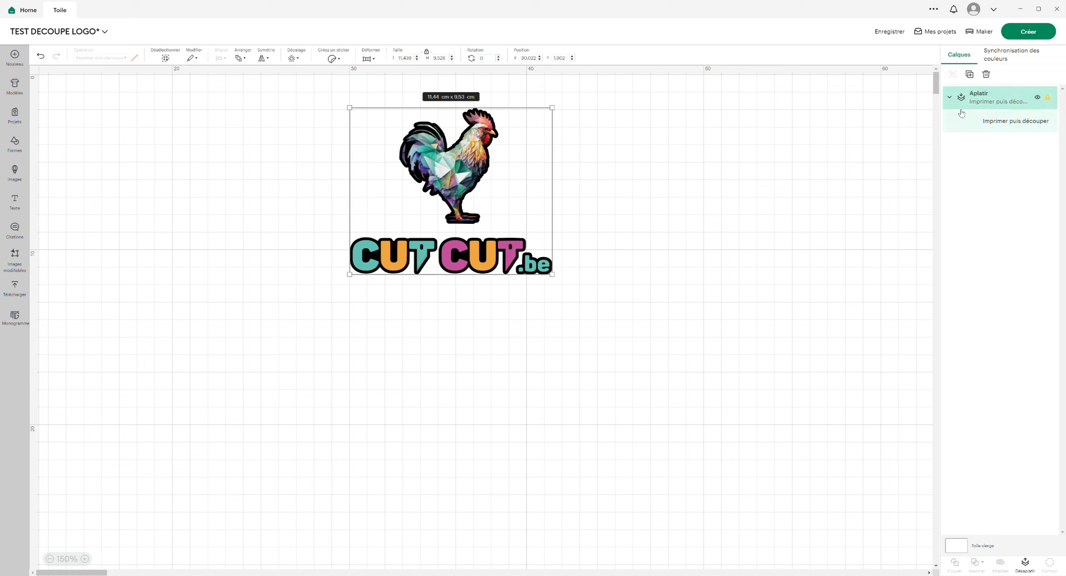
pyautogui.click(1030, 568)
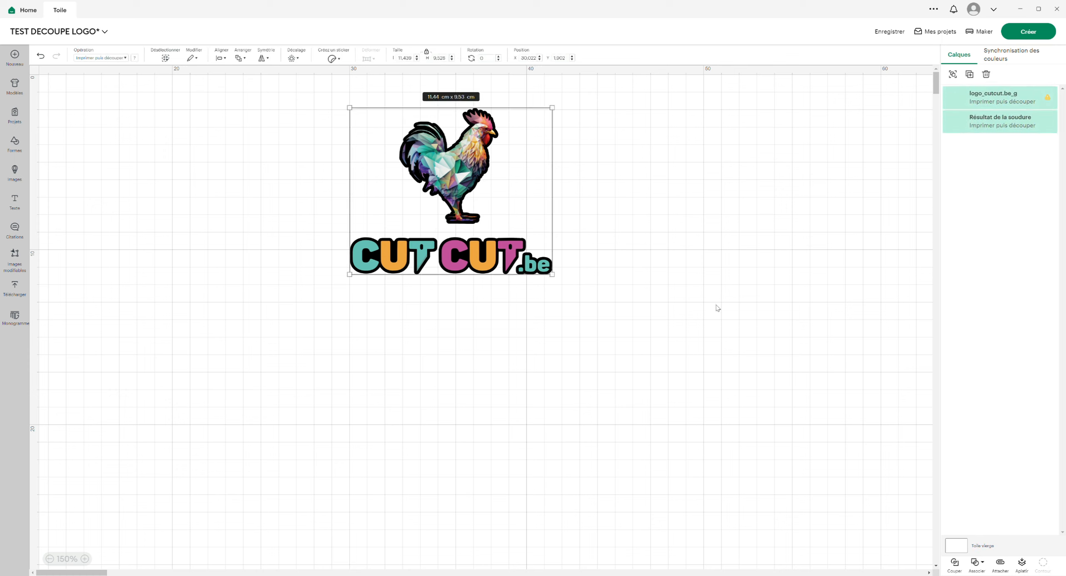
pyautogui.click(773, 188)
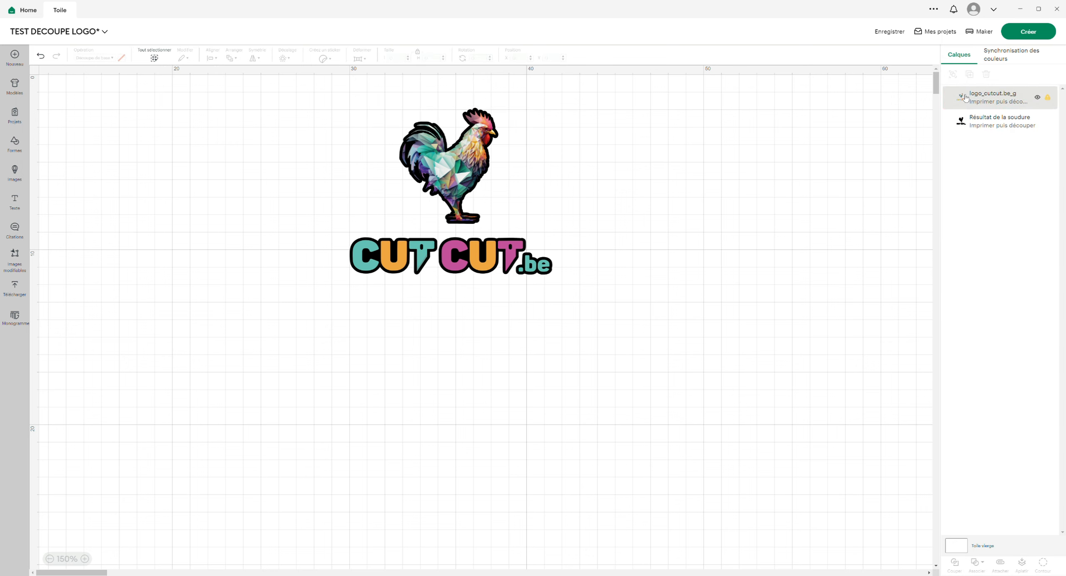
pyautogui.moveTo(457, 162); pyautogui.dragTo(701, 208)
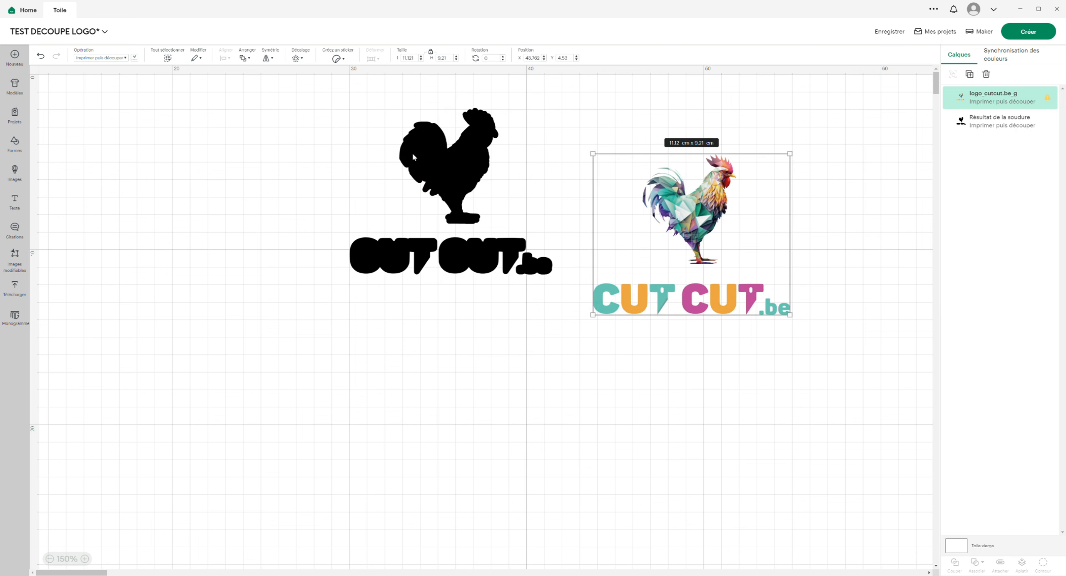
pyautogui.hotkey('ctrl', 'z')
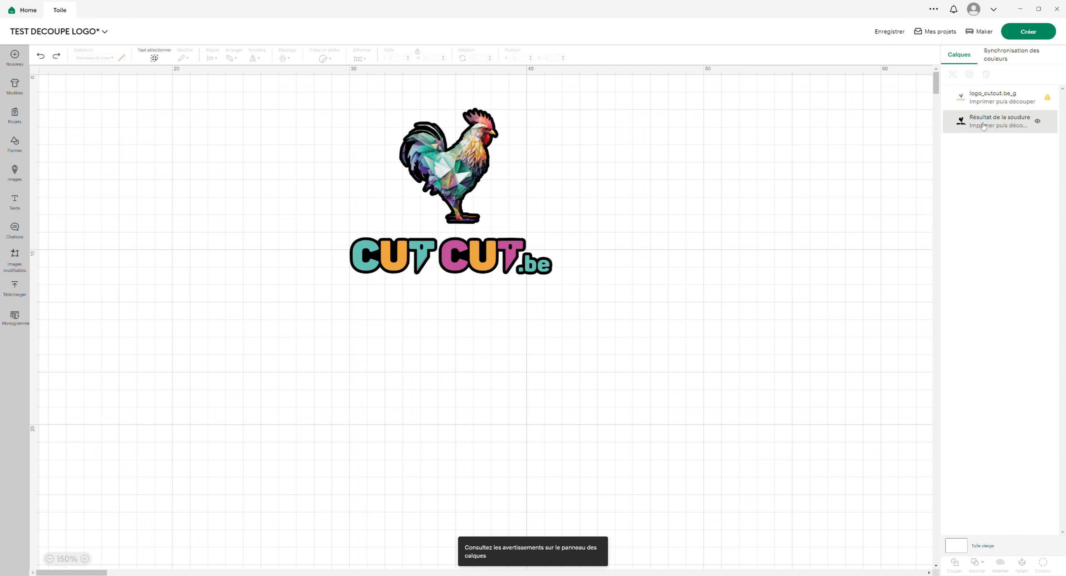
# - Set the welded silhouette's print colour to white, try it flattened with the logo, and unflatten the two layers
pyautogui.click(983, 126)
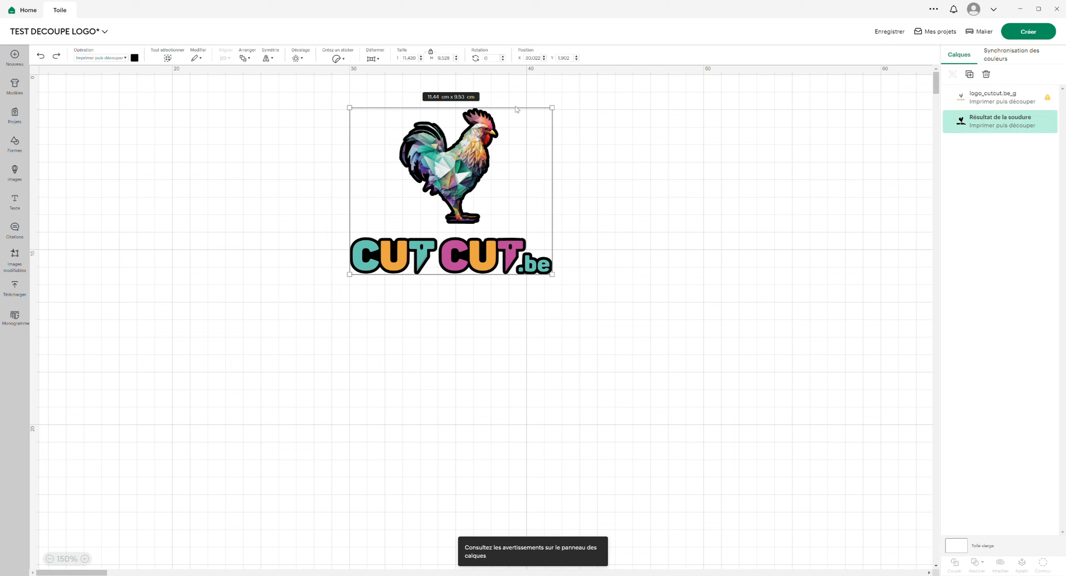
pyautogui.click(134, 58)
pyautogui.click(143, 153)
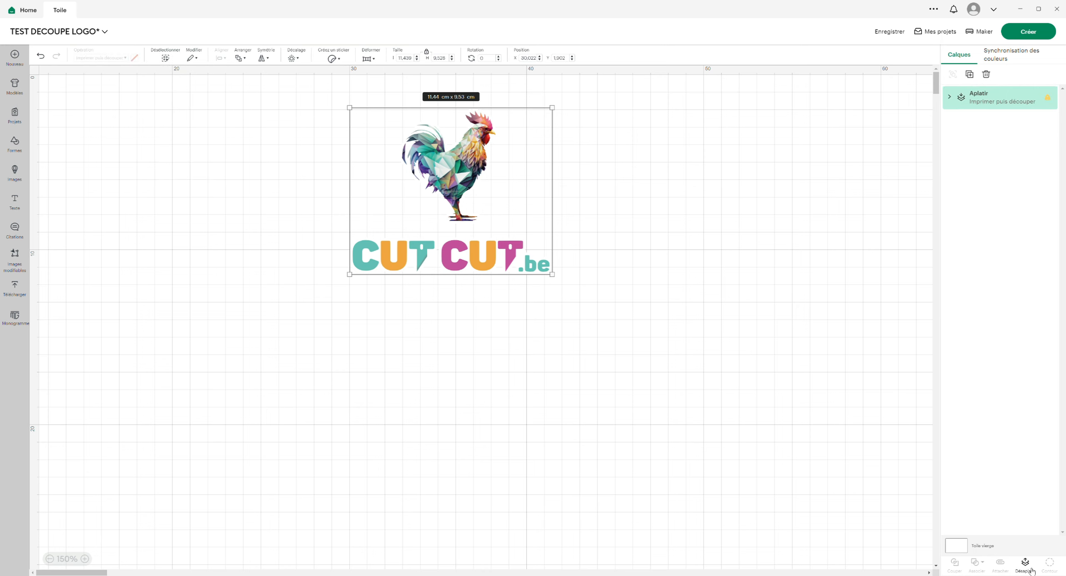
pyautogui.click(1026, 567)
# - Set the welded silhouette's print colour to green and hide the logo_cutcut.be_g layer
pyautogui.click(990, 127)
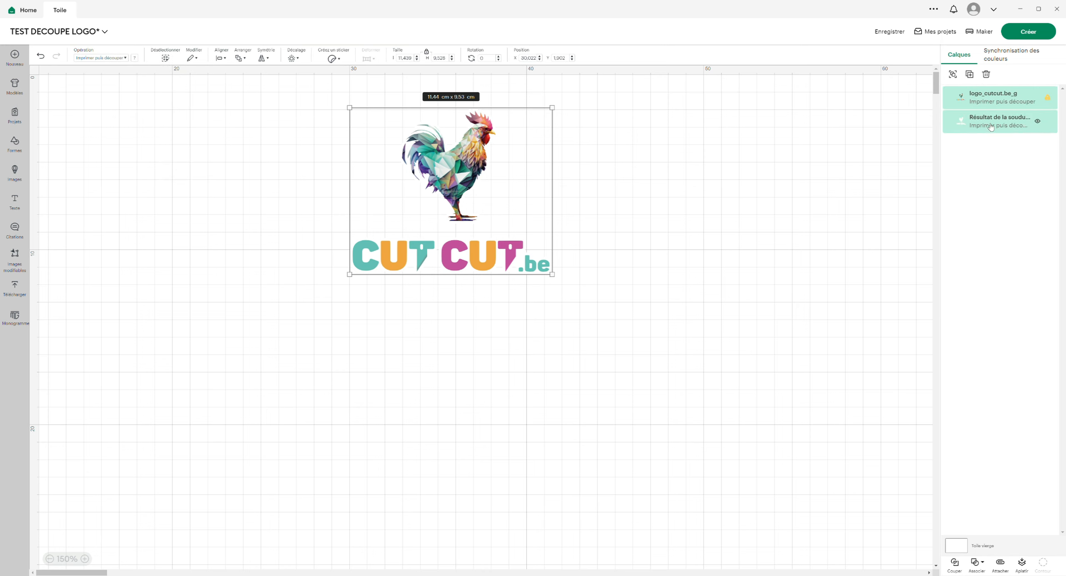
pyautogui.click(993, 127)
pyautogui.click(135, 57)
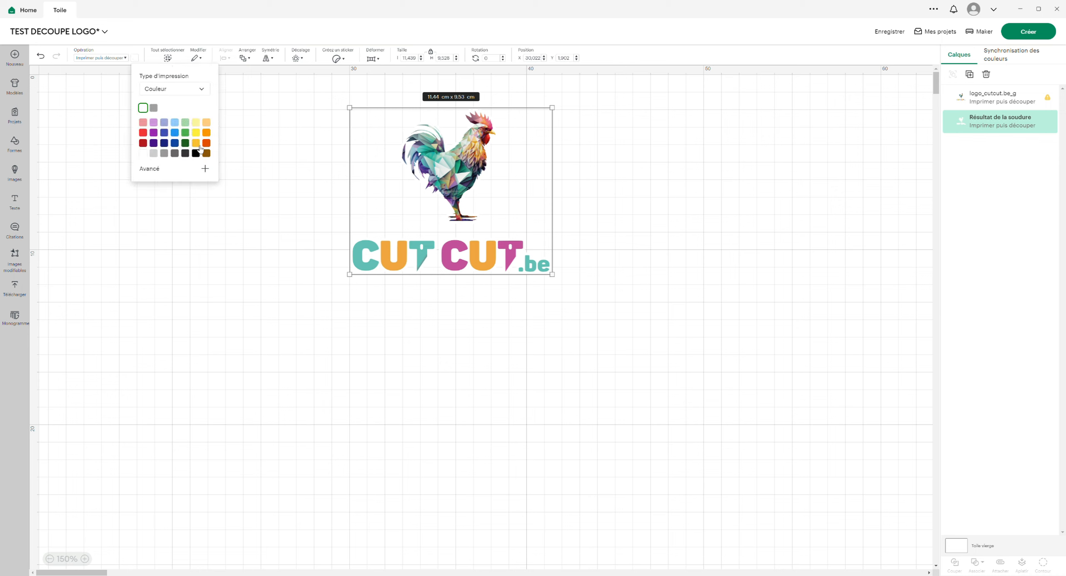
pyautogui.click(185, 133)
pyautogui.moveTo(980, 104)
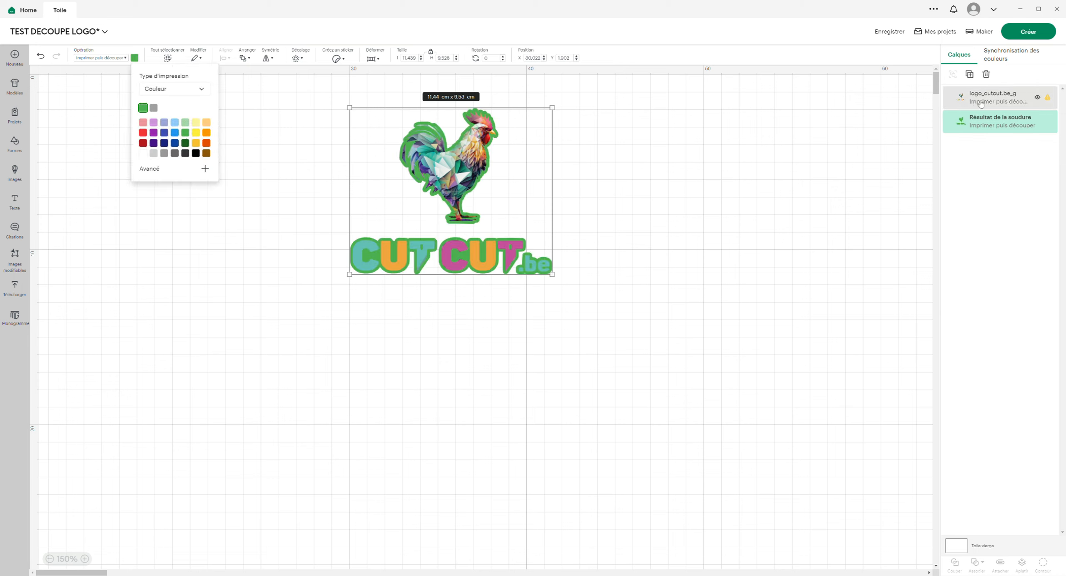
pyautogui.click(1037, 99)
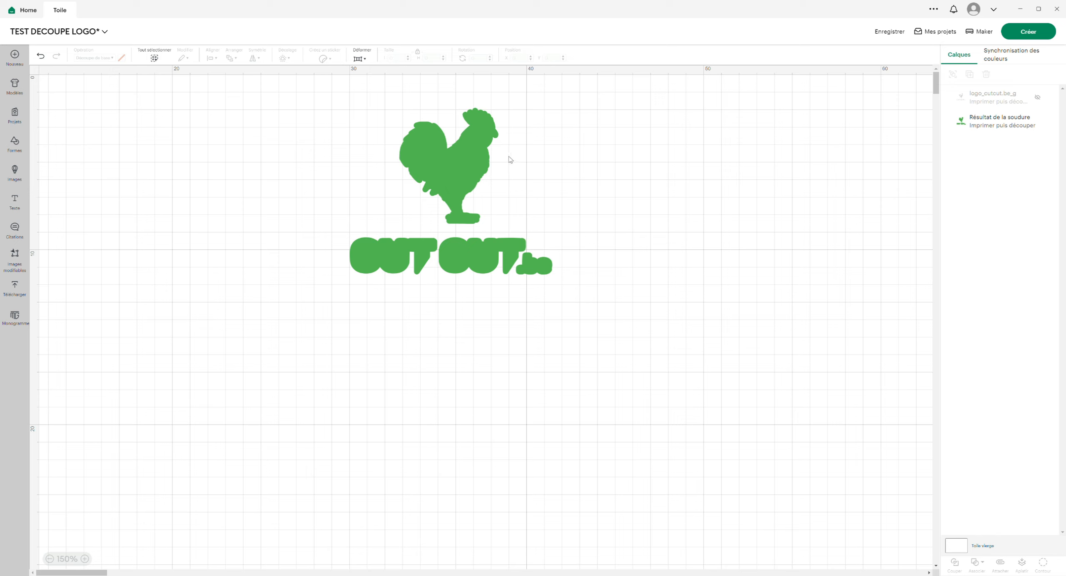
pyautogui.click(475, 161)
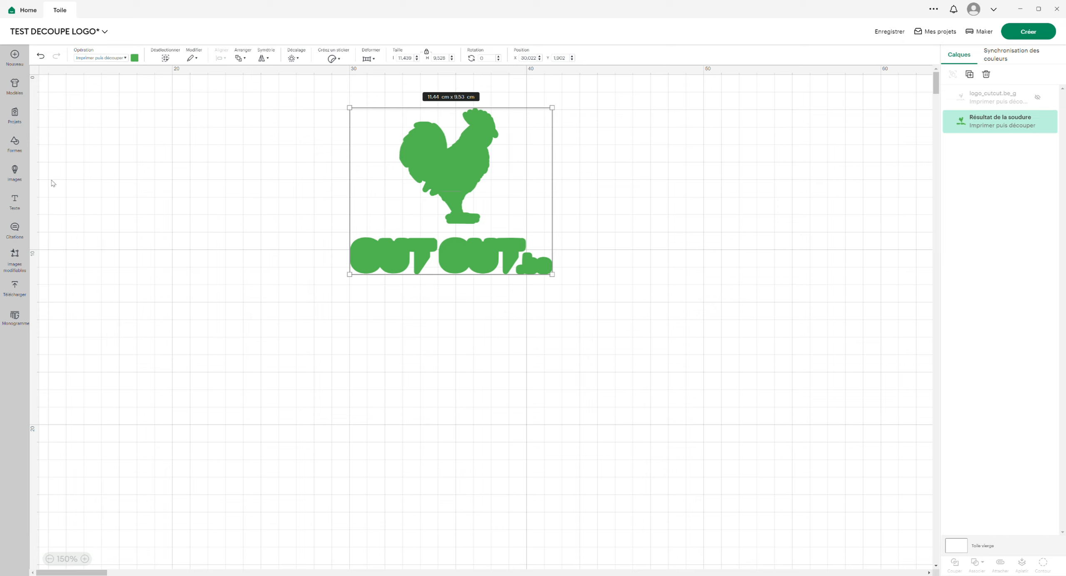
pyautogui.click(207, 181)
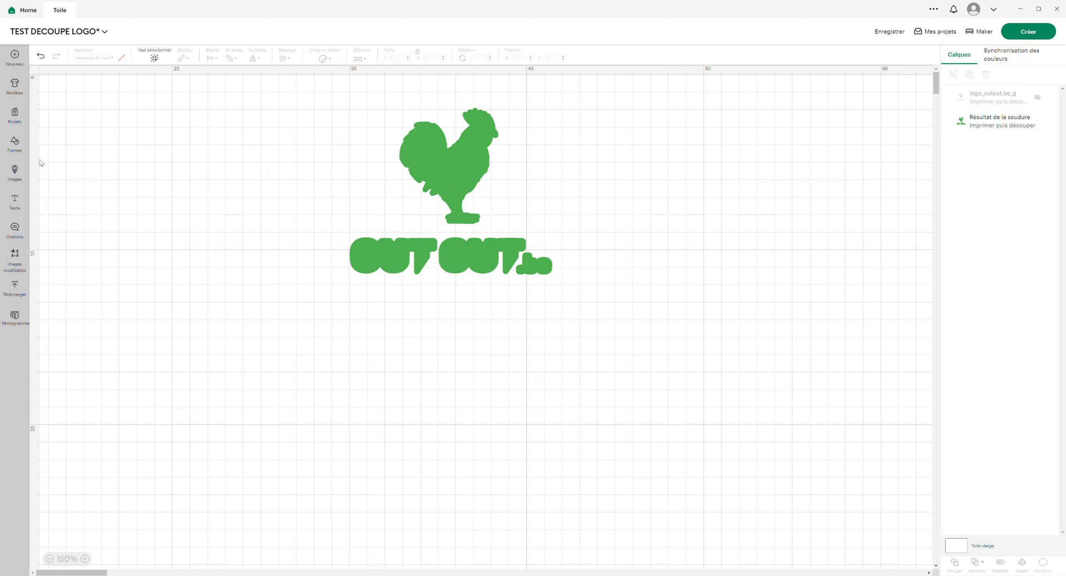
# - Insert a rectangle over the CUT CUT lettering and stretch it into a band about 9.3 cm wide that bridges both words
pyautogui.click(14, 144)
pyautogui.click(53, 195)
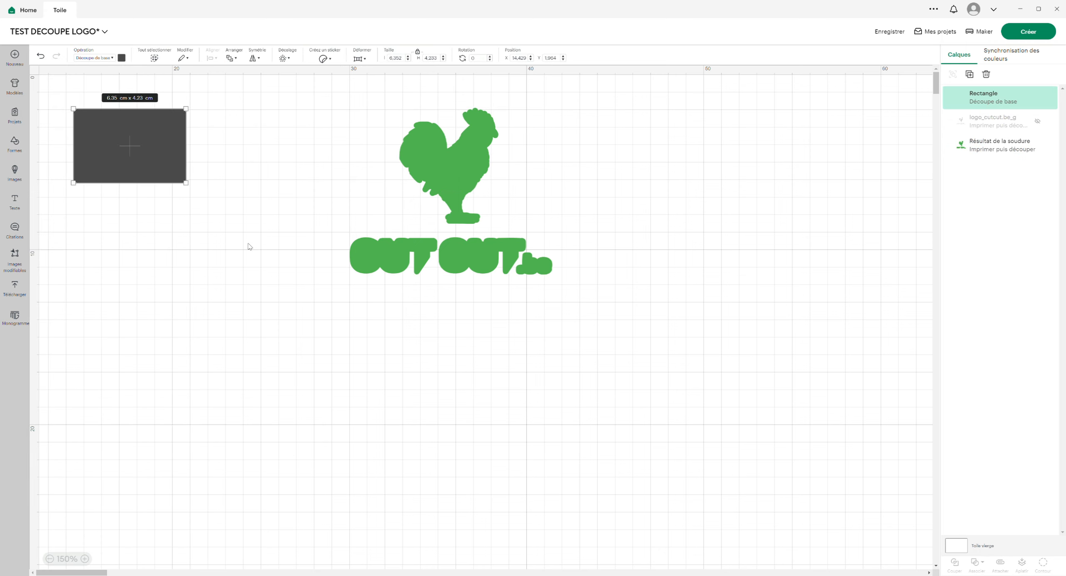
pyautogui.moveTo(154, 145); pyautogui.dragTo(441, 280)
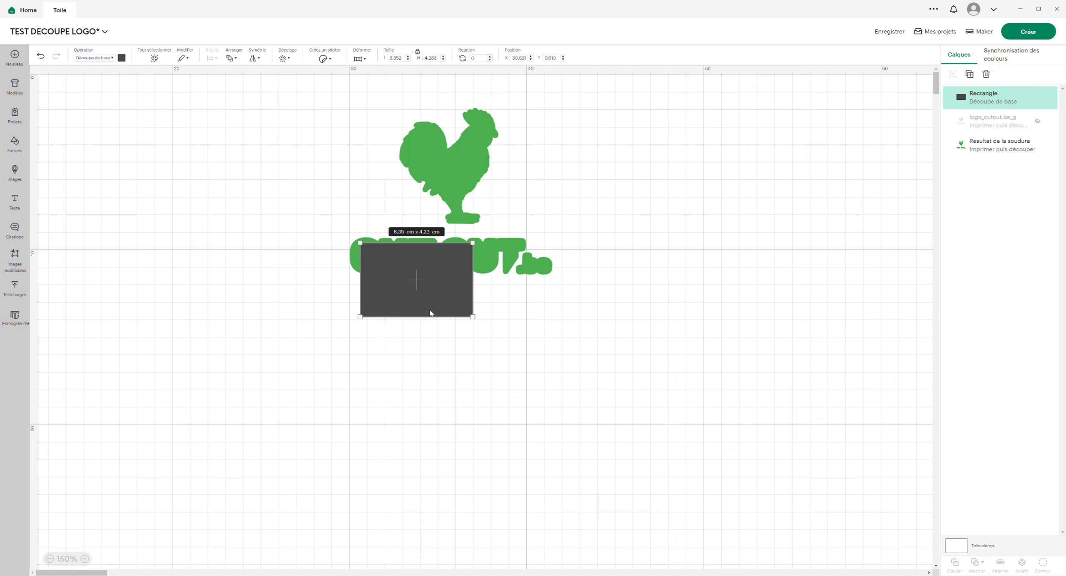
pyautogui.moveTo(423, 323); pyautogui.dragTo(530, 267)
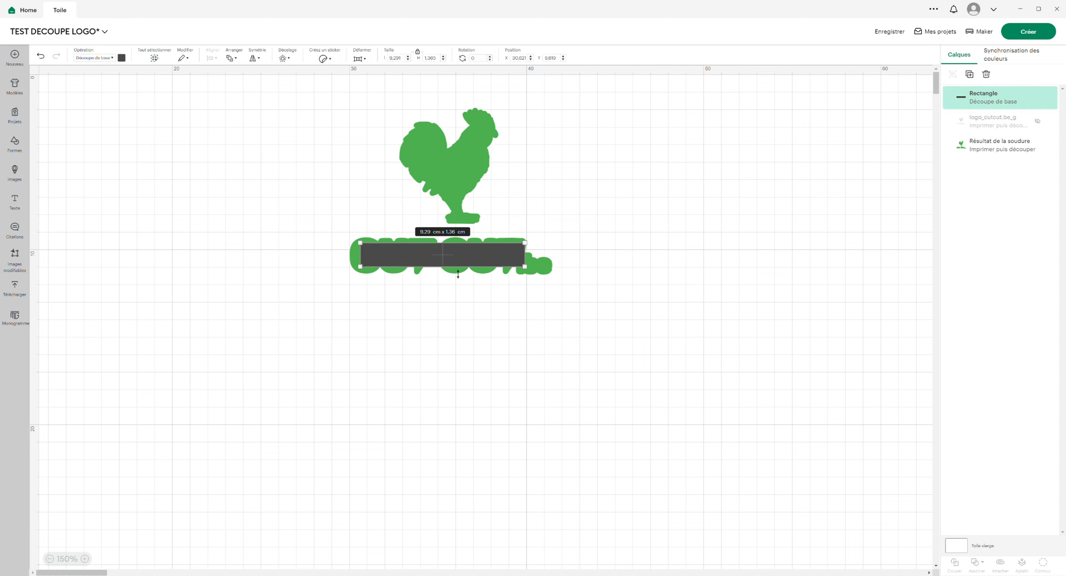
pyautogui.moveTo(458, 274); pyautogui.dragTo(459, 275)
# - Weld the rectangle and the green silhouette into one shape
pyautogui.click(300, 267)
pyautogui.moveTo(313, 103); pyautogui.dragTo(648, 368)
pyautogui.click(985, 569)
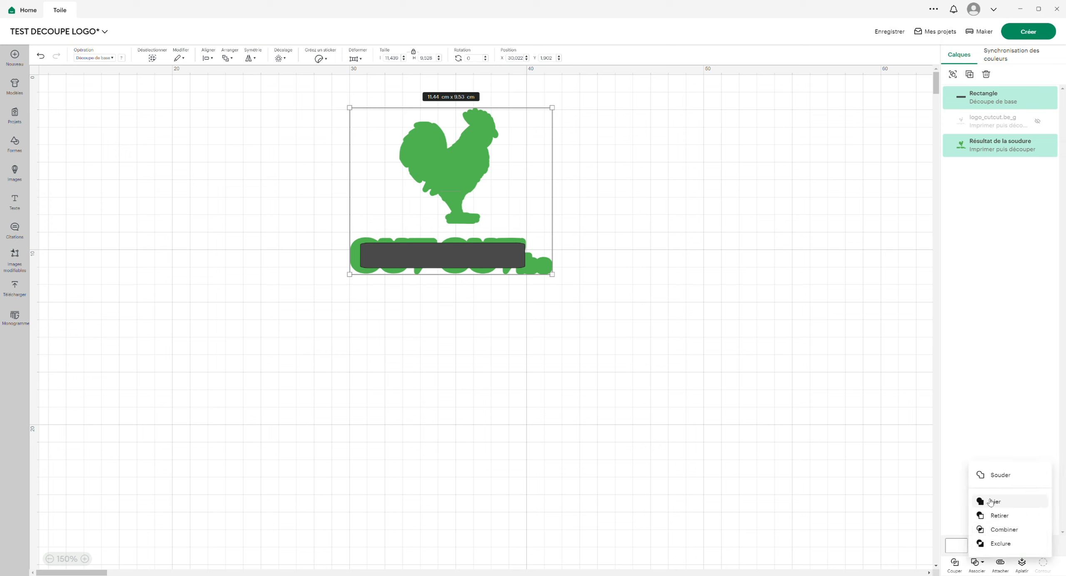
pyautogui.click(627, 412)
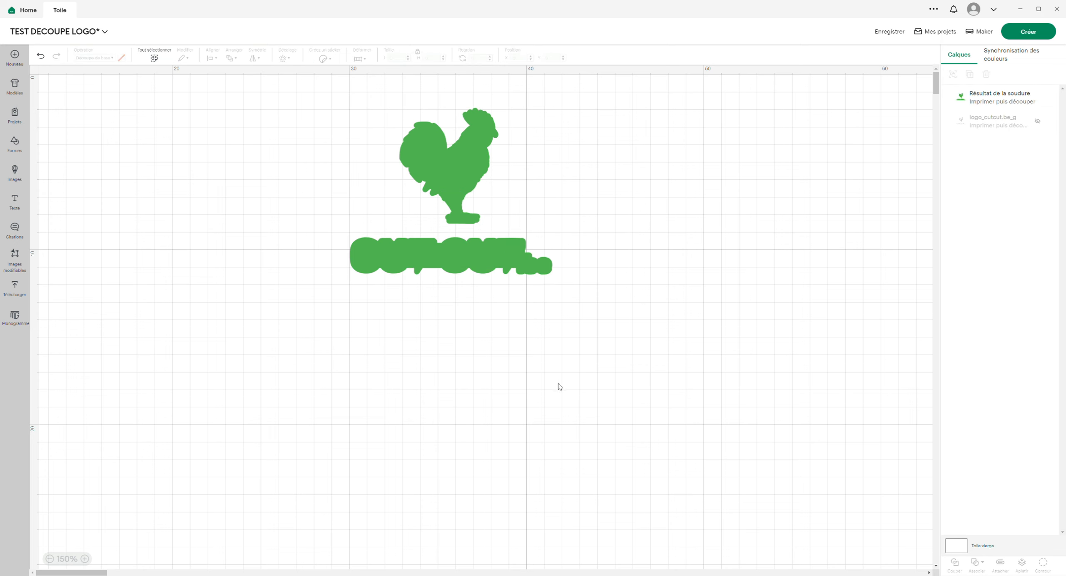
pyautogui.click(455, 169)
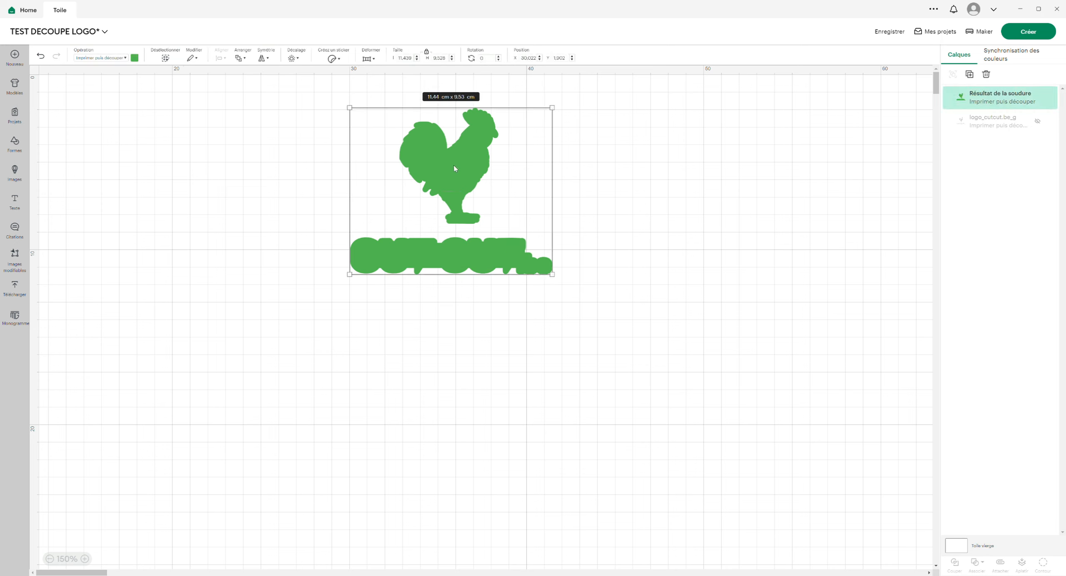
pyautogui.click(135, 58)
pyautogui.click(373, 275)
pyautogui.click(650, 208)
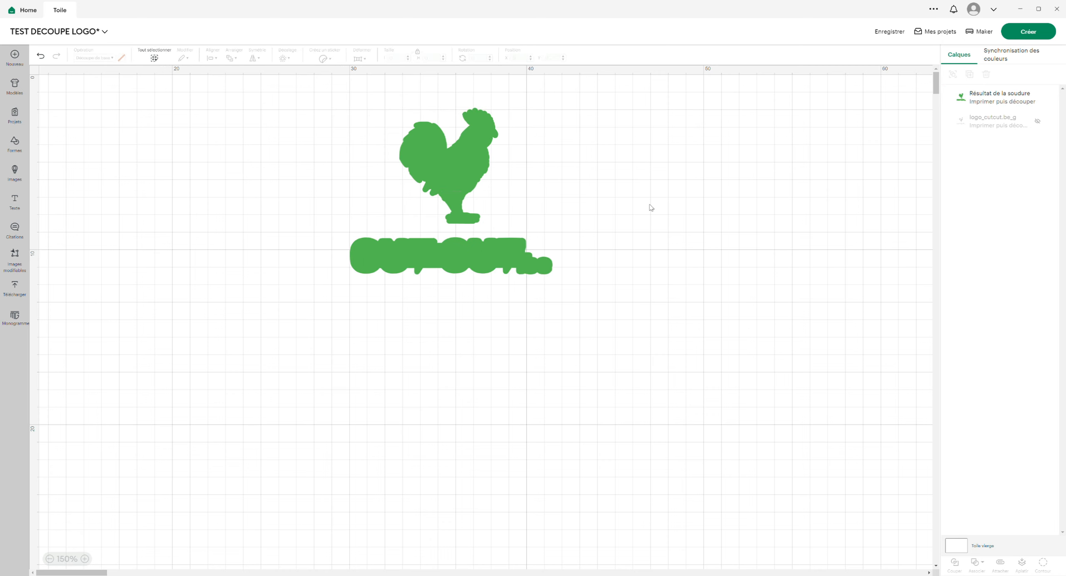
pyautogui.hotkey('ctrl', 'z')
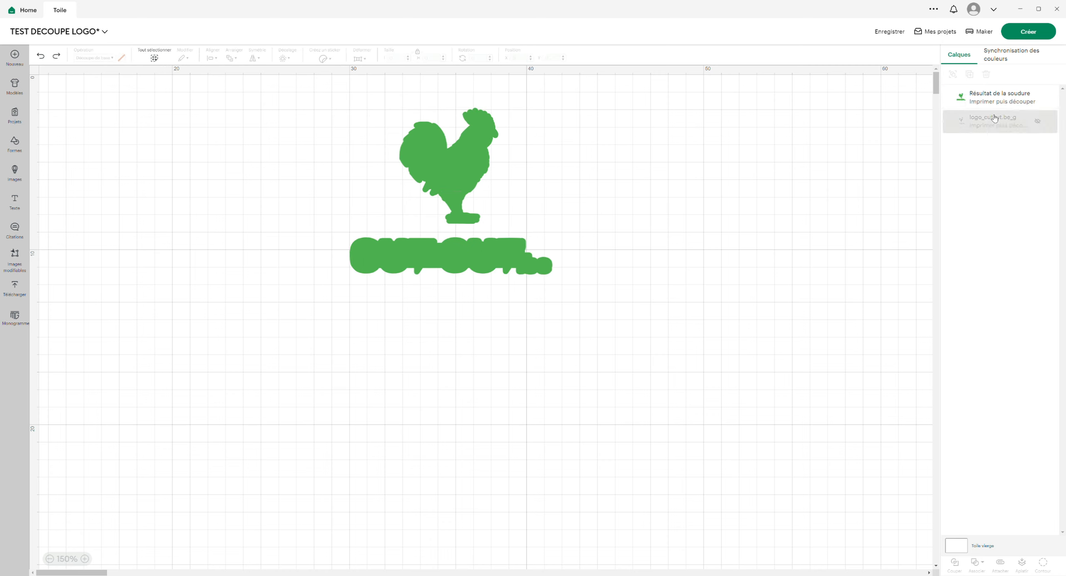
# - Show the logo_cutcut.be_g layer again and place it above the welded green shape
pyautogui.click(1039, 123)
pyautogui.moveTo(969, 125); pyautogui.dragTo(965, 86)
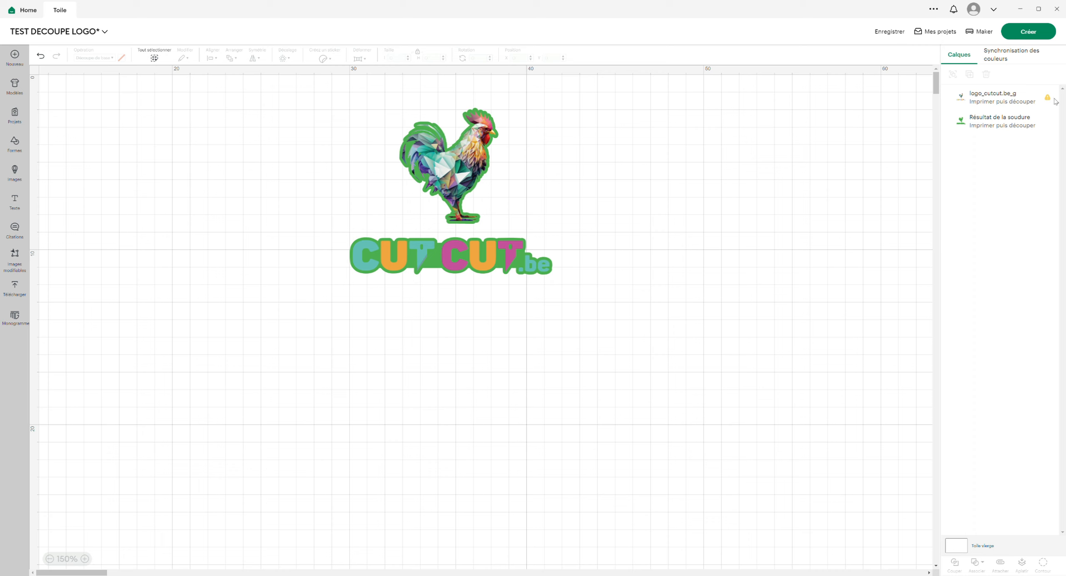
# - Hide the logo_cutcut.be_g layer and insert a small rectangle bridging the rooster's feet and the lettering band
pyautogui.click(1037, 97)
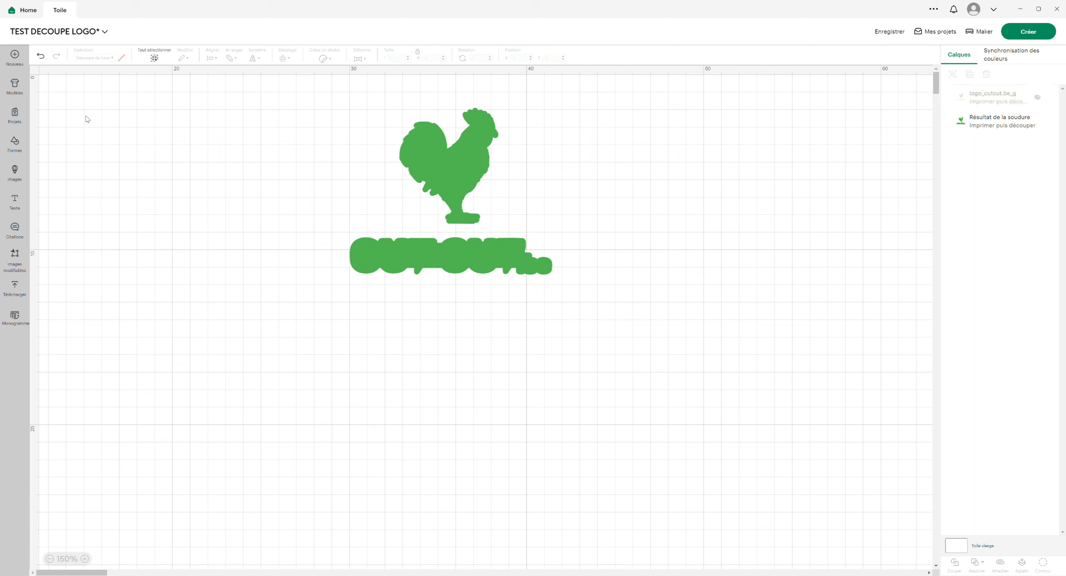
pyautogui.click(18, 147)
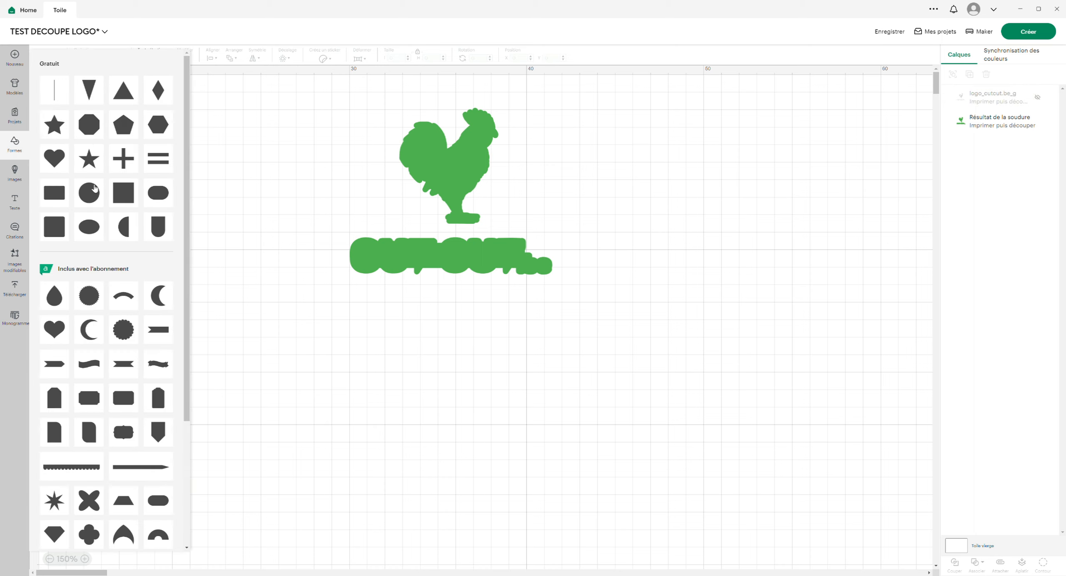
pyautogui.click(61, 199)
pyautogui.moveTo(149, 160); pyautogui.dragTo(505, 250)
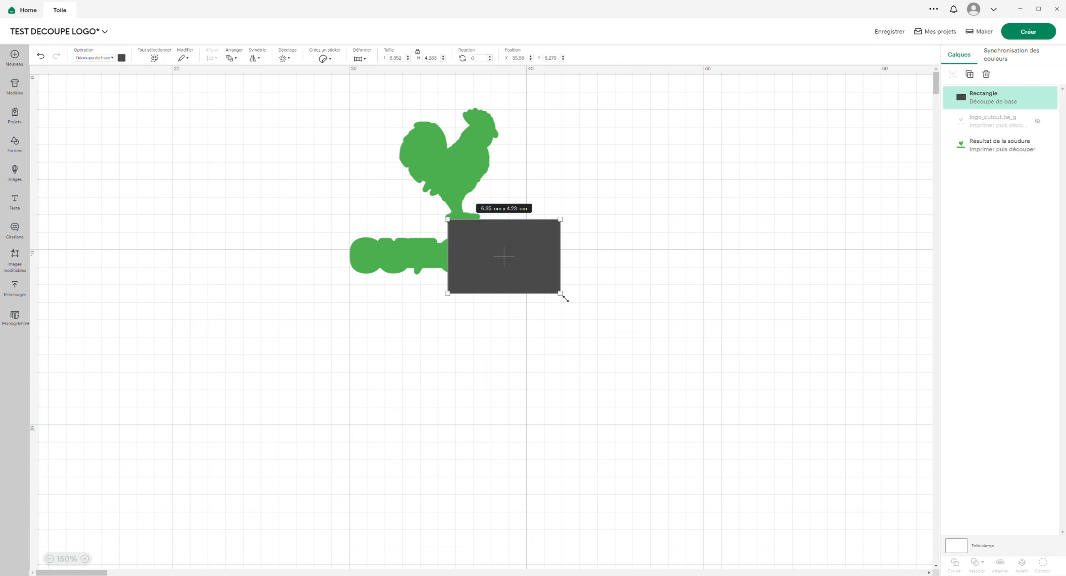
pyautogui.moveTo(565, 299); pyautogui.dragTo(485, 238)
# - Weld the small rectangle and the green silhouette into one shape
pyautogui.click(371, 228)
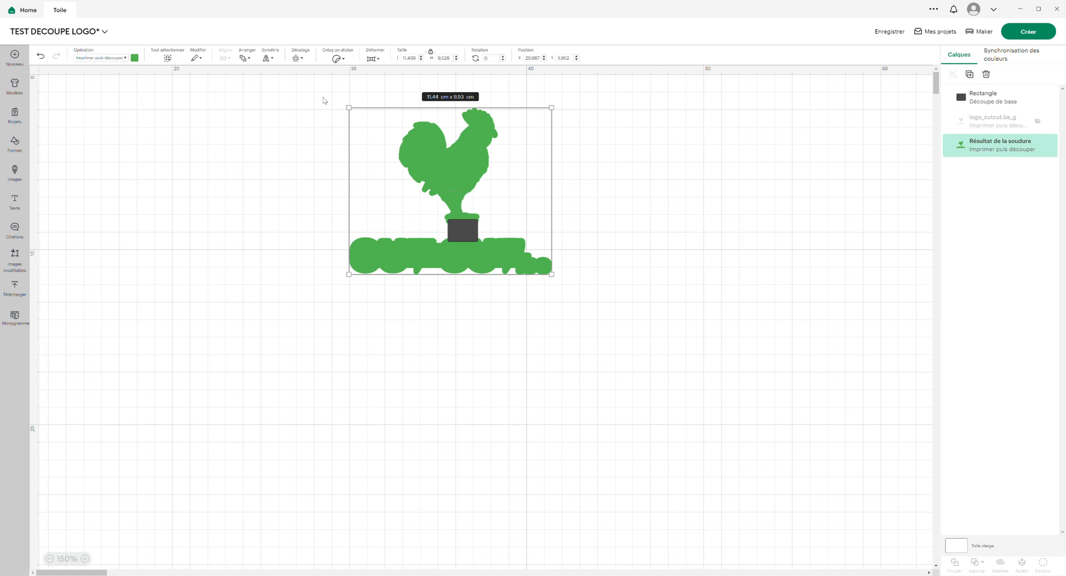
pyautogui.click(301, 112)
pyautogui.moveTo(330, 95); pyautogui.dragTo(604, 340)
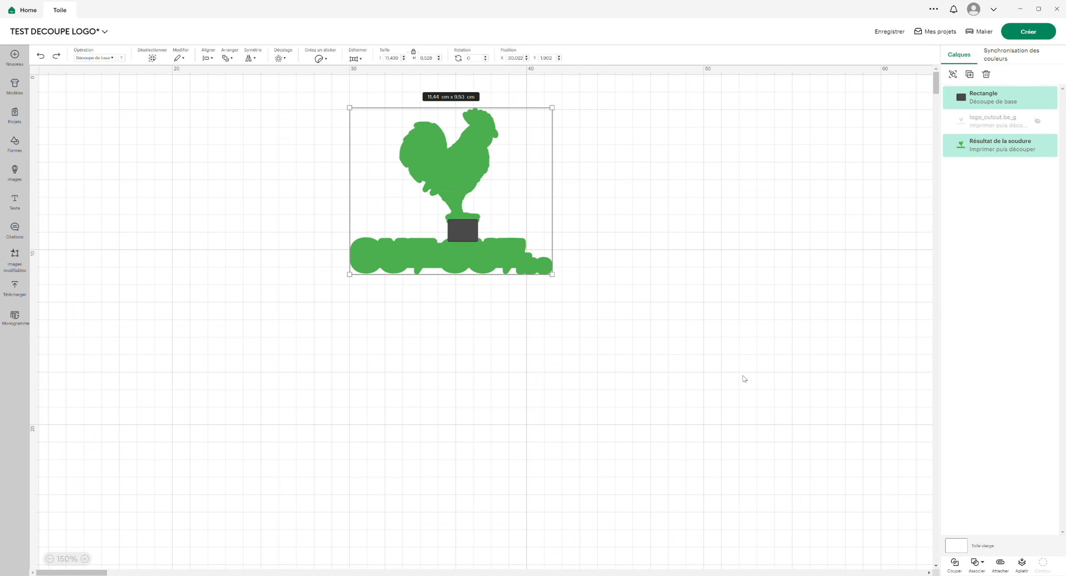
pyautogui.click(970, 562)
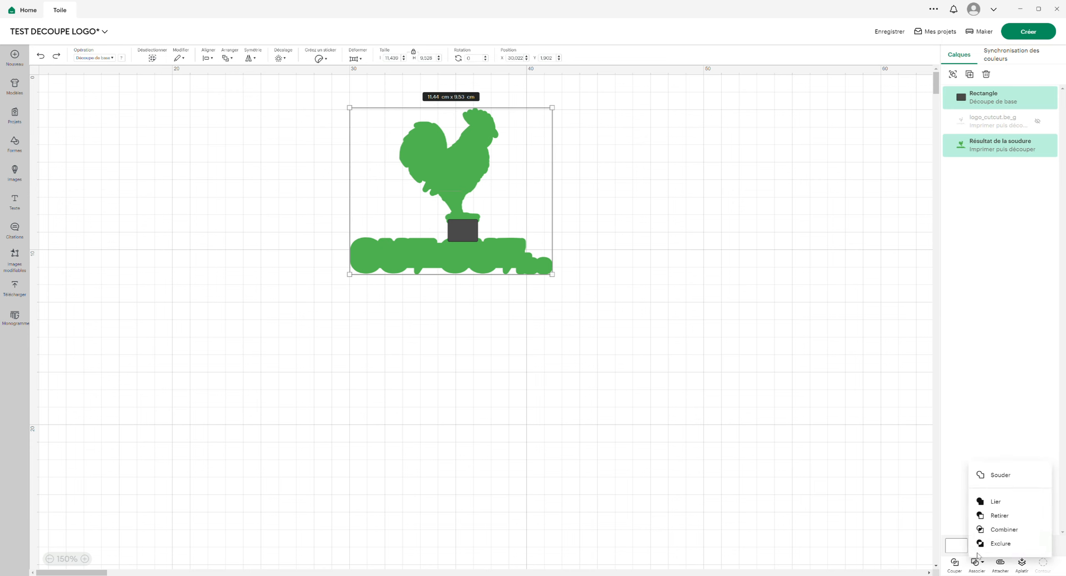
pyautogui.click(1001, 475)
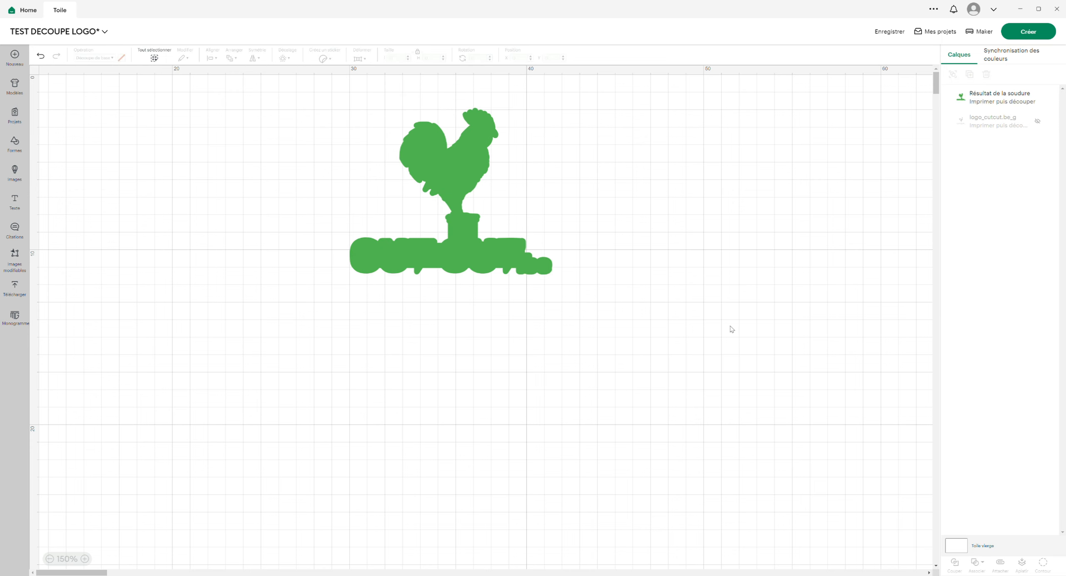
# - Set the welded shape's print colour to white
pyautogui.click(353, 263)
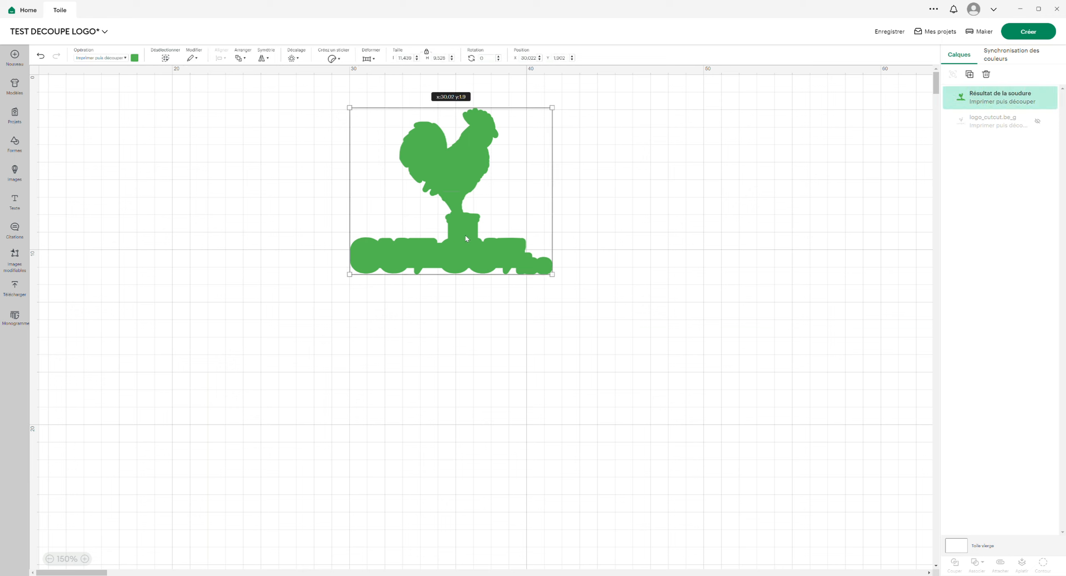
pyautogui.click(135, 58)
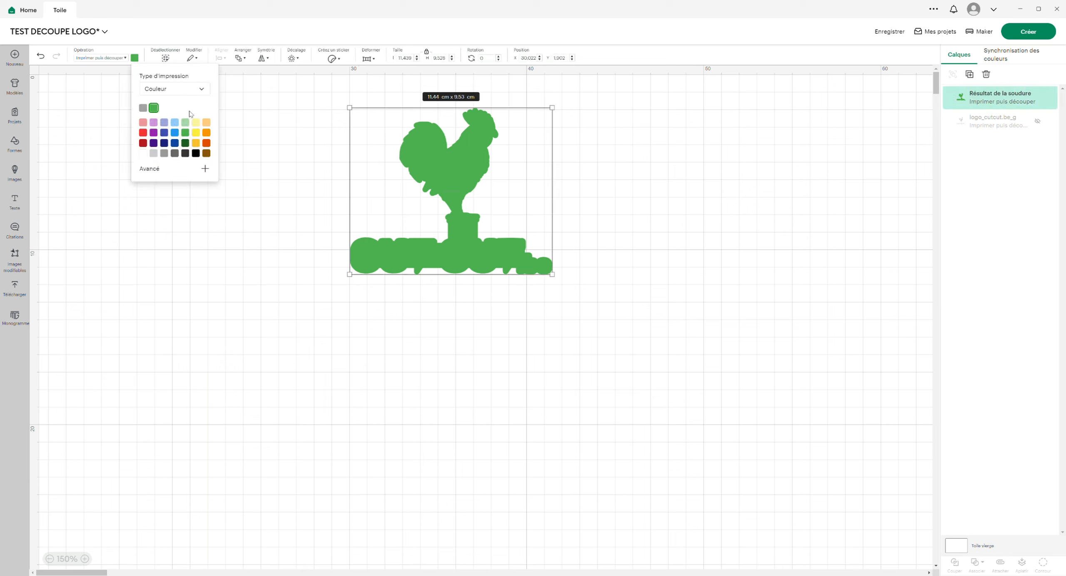
pyautogui.click(143, 154)
pyautogui.click(252, 270)
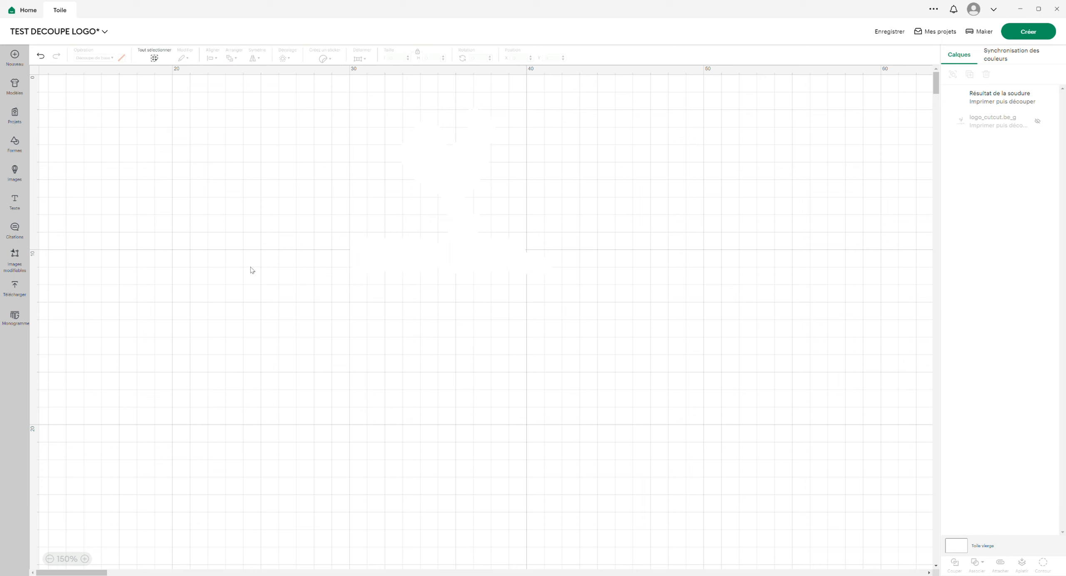
# - Bring the hidden logo_cutcut.be_g layer back above the white welded shape and flatten the two together
pyautogui.click(1037, 121)
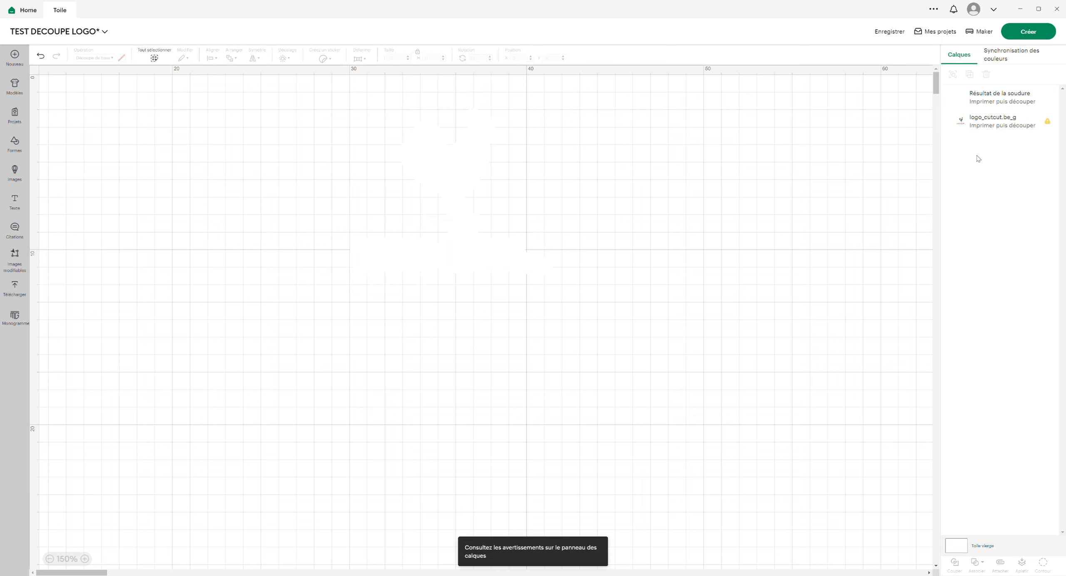
pyautogui.moveTo(998, 121); pyautogui.dragTo(997, 91)
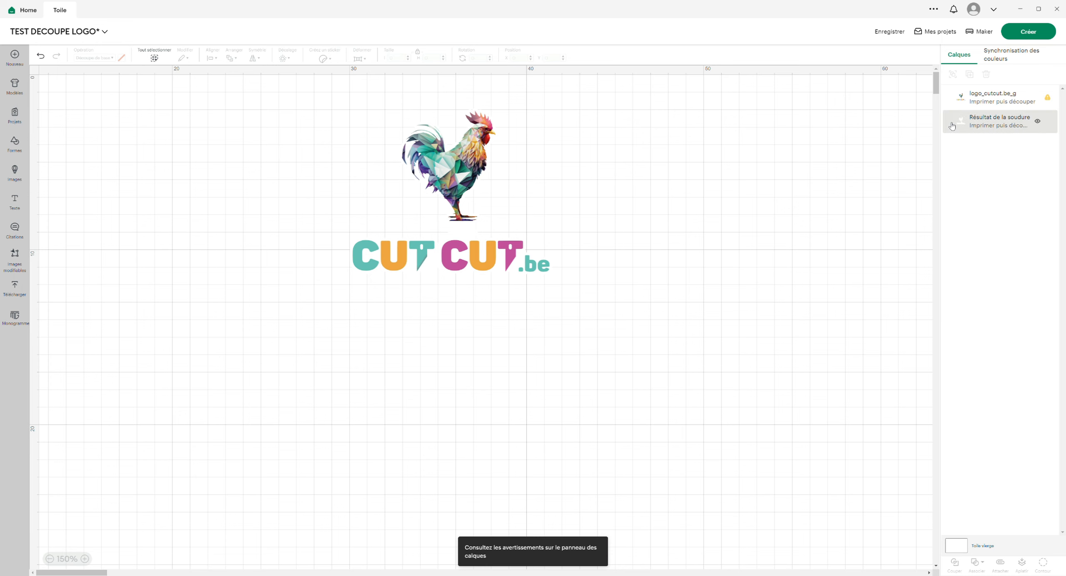
pyautogui.moveTo(623, 314); pyautogui.dragTo(215, 92)
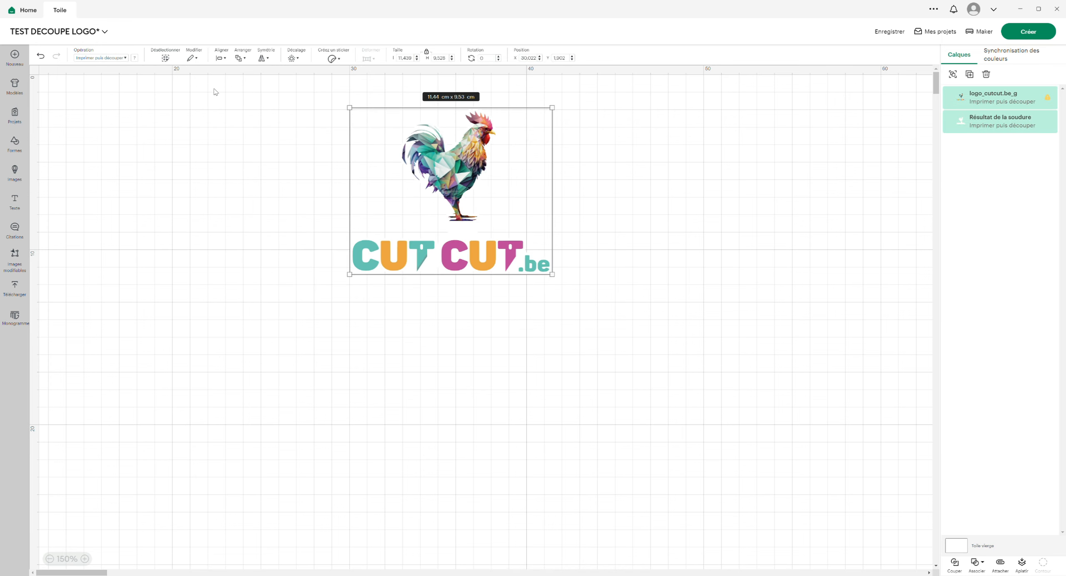
pyautogui.click(1021, 564)
# - Prepare the flattened logo on the mat with the 21 cm x 29.7 cm (A4) material size and start sending it to the printer
pyautogui.click(1028, 31)
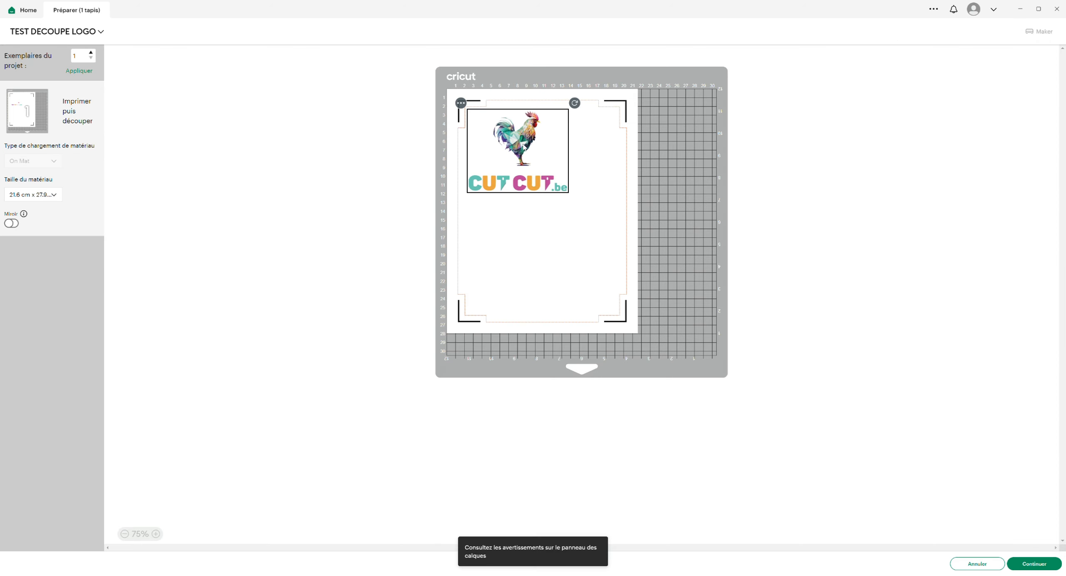
pyautogui.moveTo(523, 143); pyautogui.dragTo(544, 149)
pyautogui.click(42, 196)
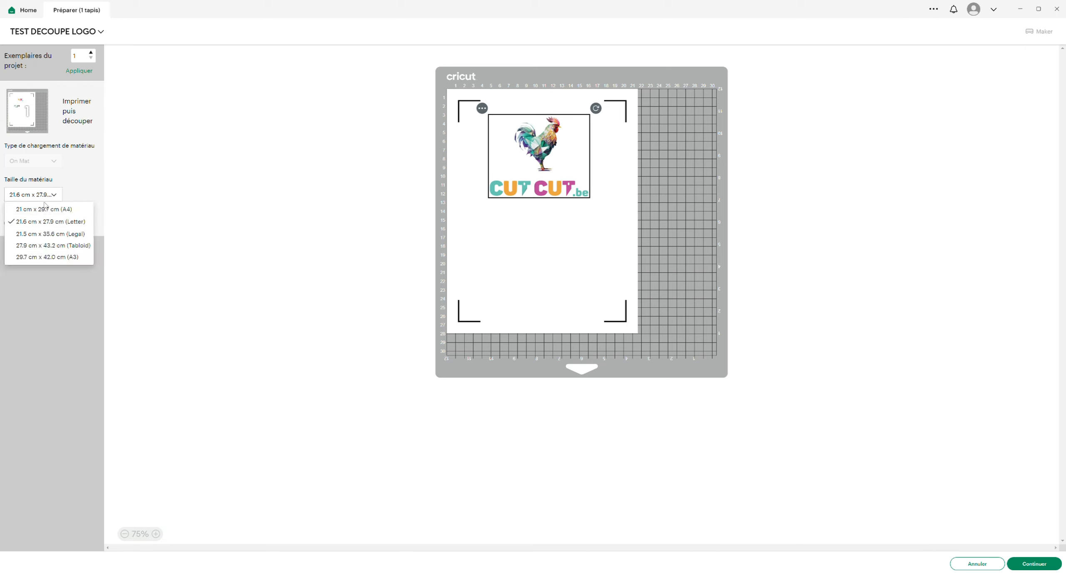
pyautogui.click(68, 210)
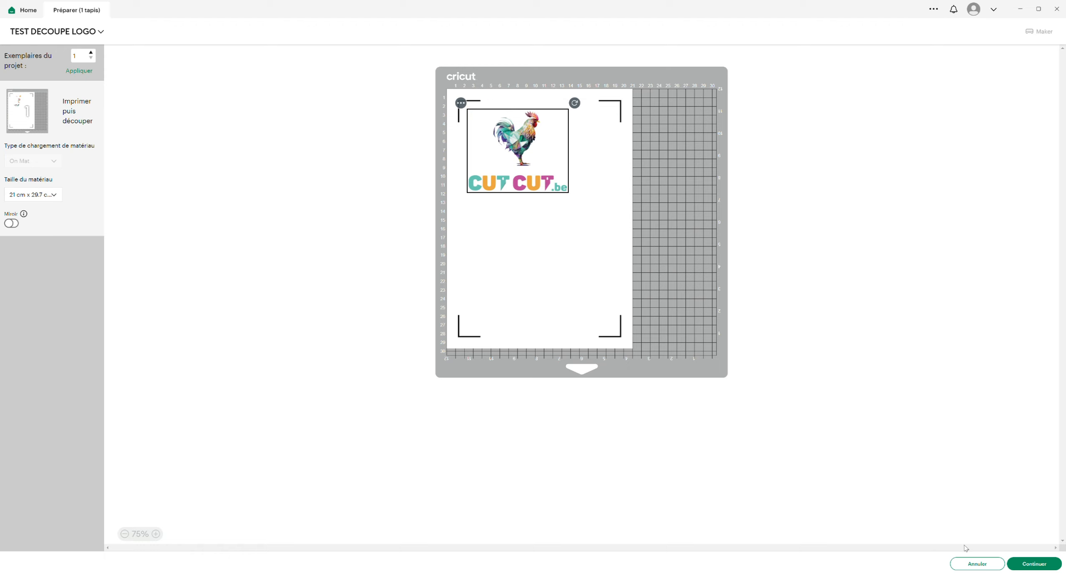
pyautogui.click(1027, 564)
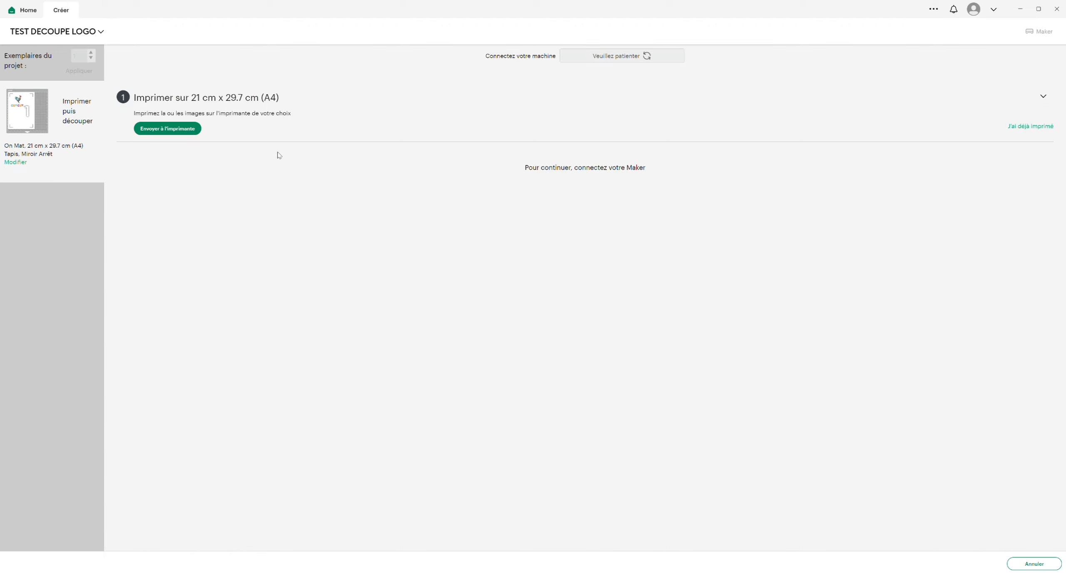
pyautogui.click(179, 129)
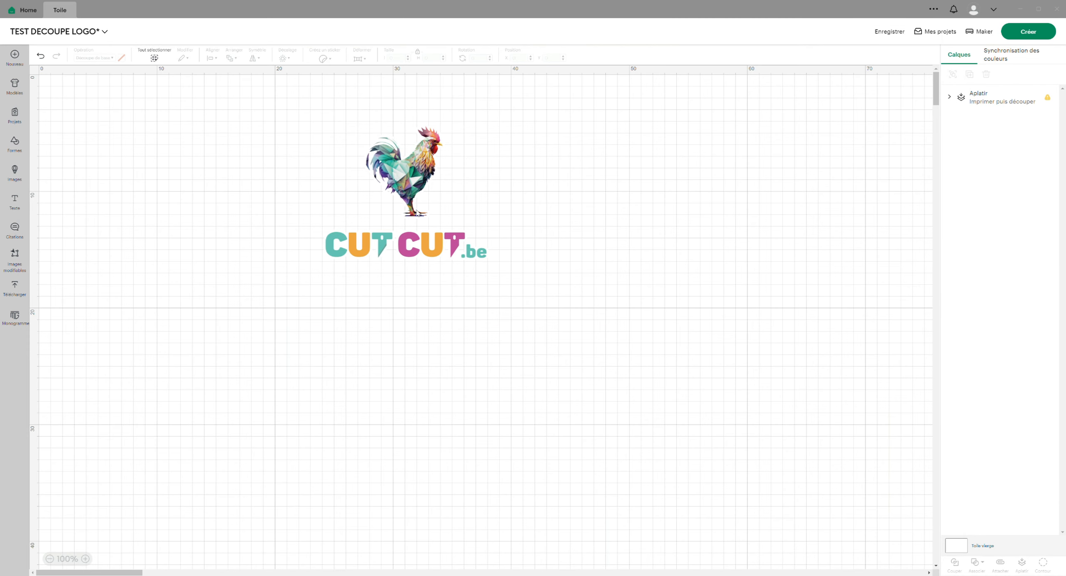
# - Unflatten the logo back into separate layers and reposition the artwork on the canvas
pyautogui.moveTo(412, 181); pyautogui.dragTo(396, 197)
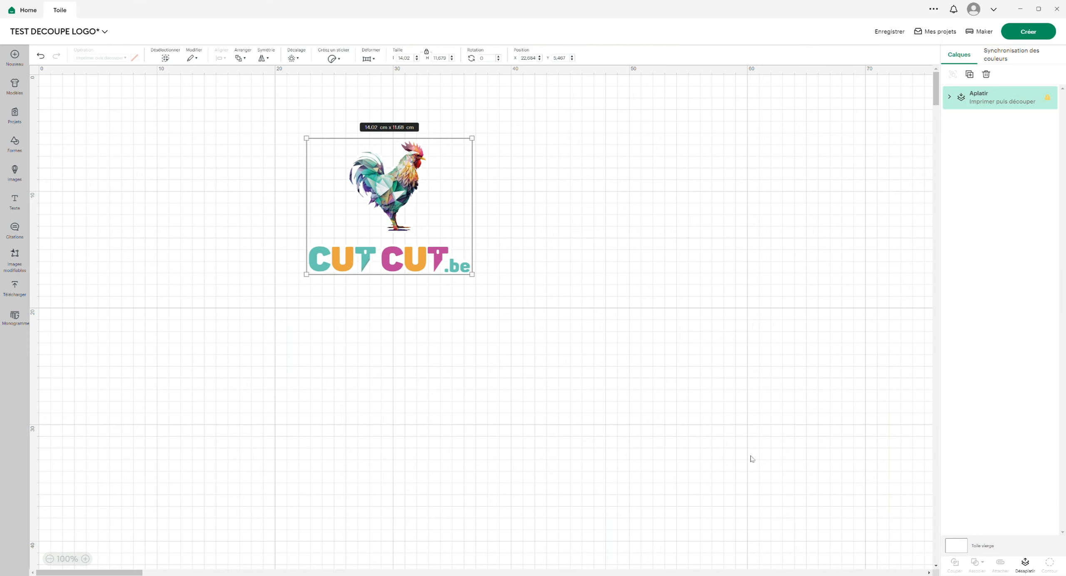
pyautogui.click(1025, 564)
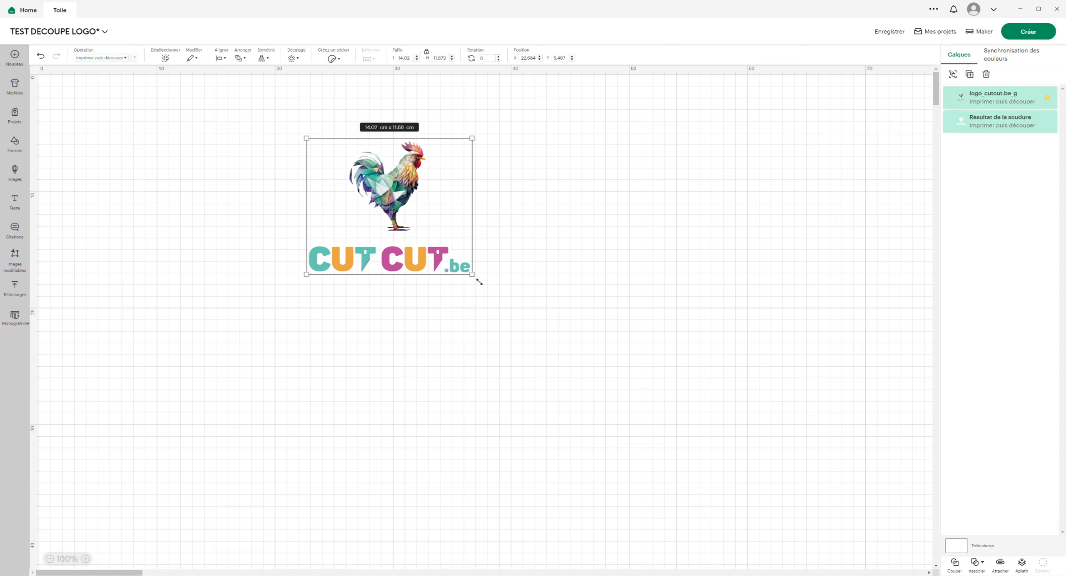
pyautogui.moveTo(396, 201)
pyautogui.mouseDown()
pyautogui.moveTo(509, 239)
pyautogui.moveTo(521, 226)
pyautogui.moveTo(401, 186)
pyautogui.mouseUp()
# - Hide the logo_cutcut.be_g layer and set the welded outline's print colour to light blue
pyautogui.click(962, 128)
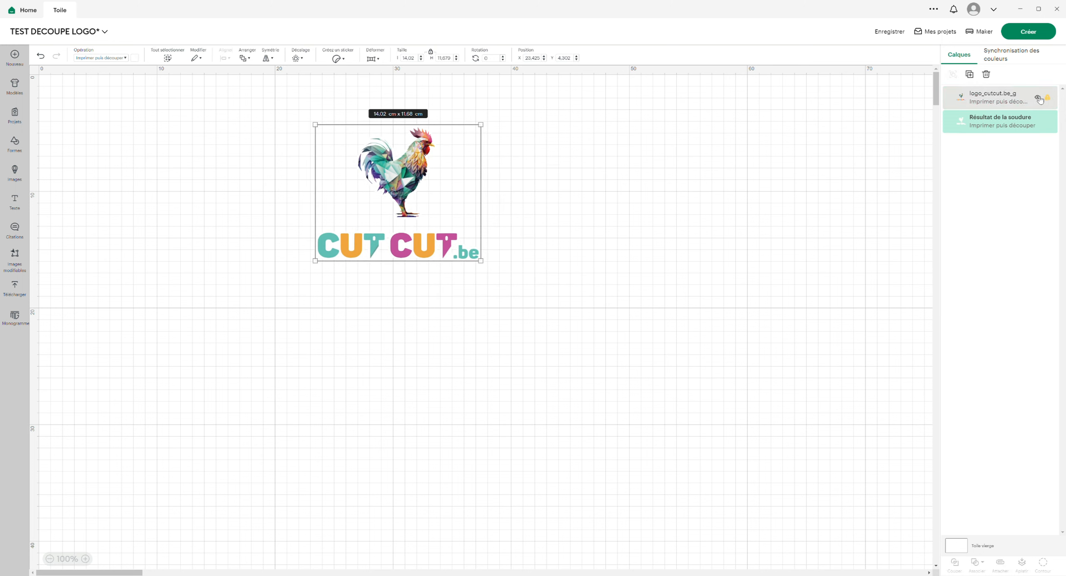
pyautogui.click(1037, 98)
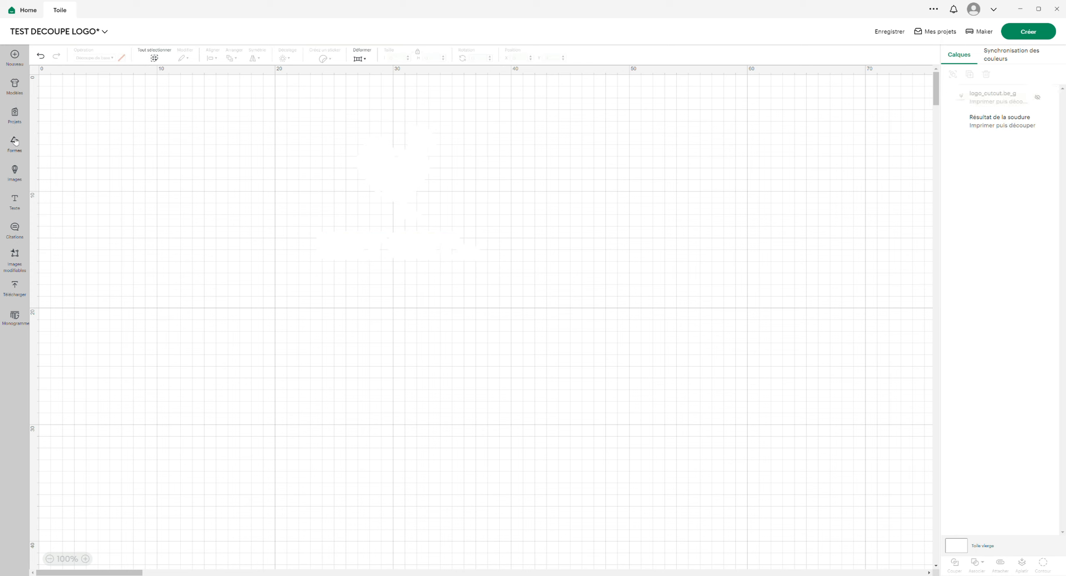
pyautogui.click(412, 179)
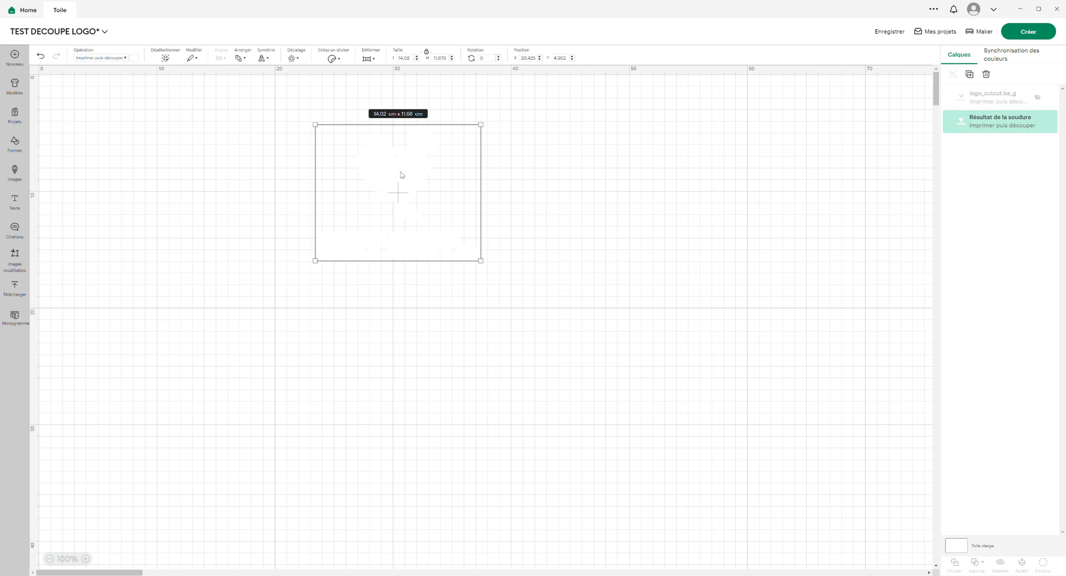
pyautogui.click(135, 58)
pyautogui.click(174, 123)
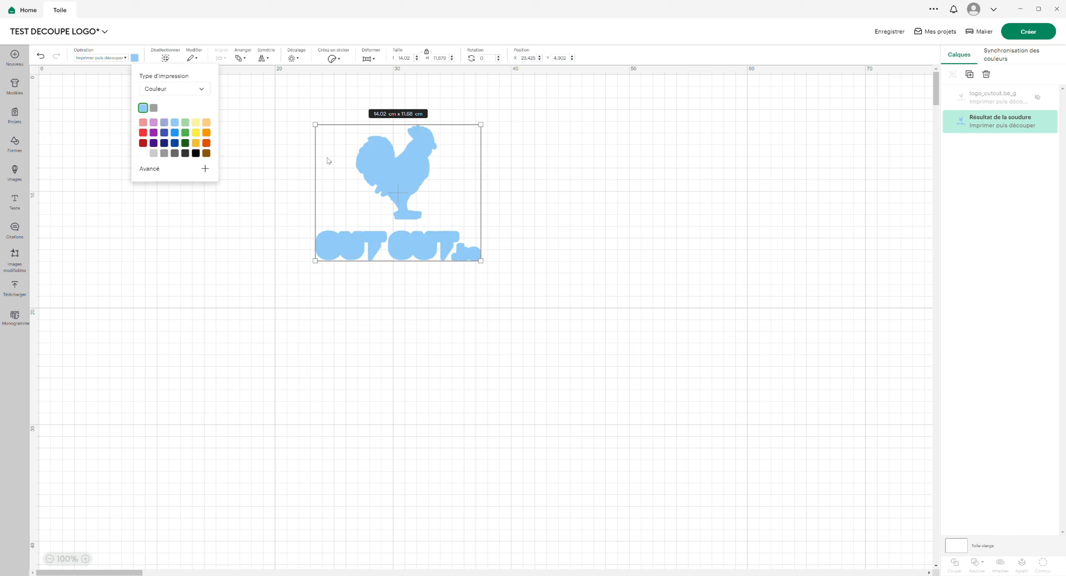
pyautogui.click(279, 197)
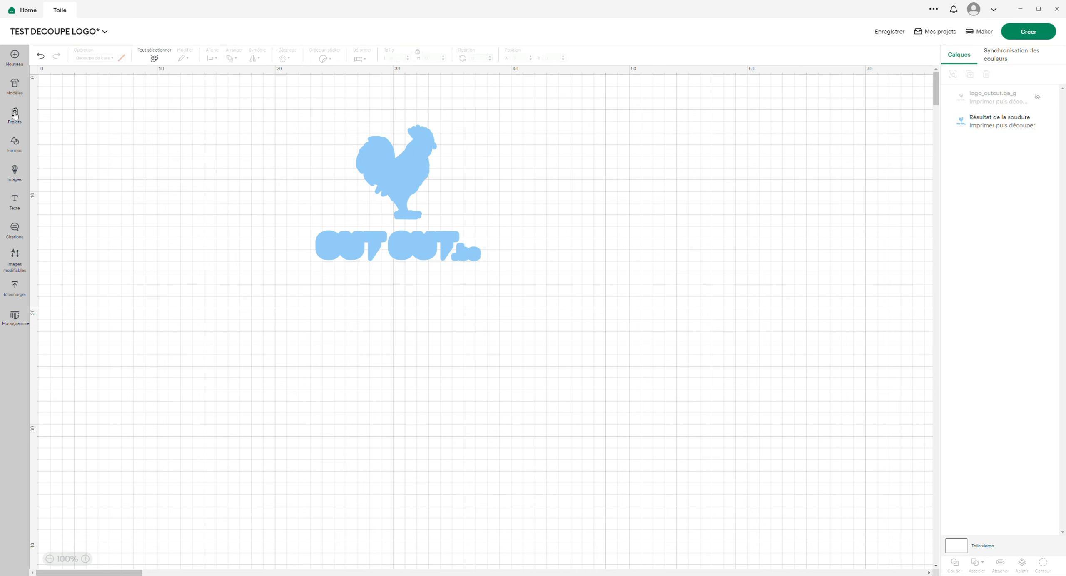
# - Insert a circle, enlarge it to about 17.3 cm in diameter and place it over the light blue outline
pyautogui.click(20, 146)
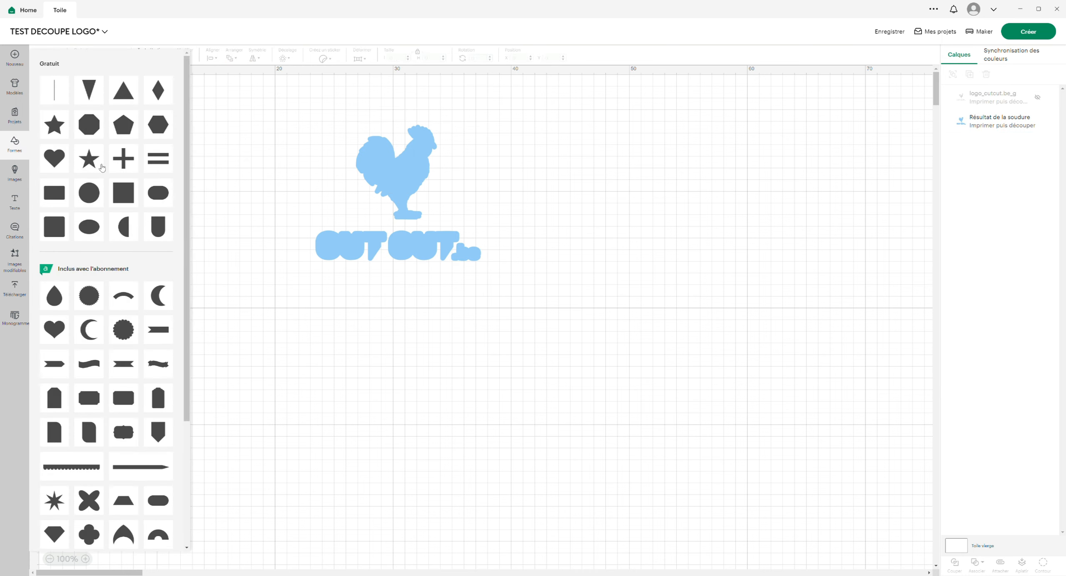
pyautogui.click(97, 185)
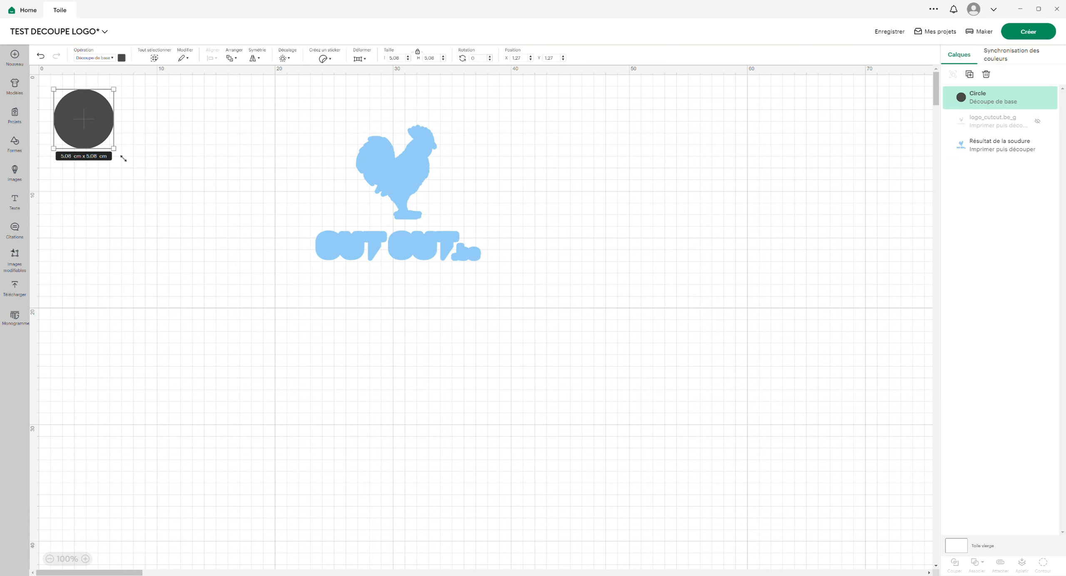
pyautogui.moveTo(123, 158); pyautogui.dragTo(262, 295)
pyautogui.moveTo(157, 205); pyautogui.dragTo(408, 217)
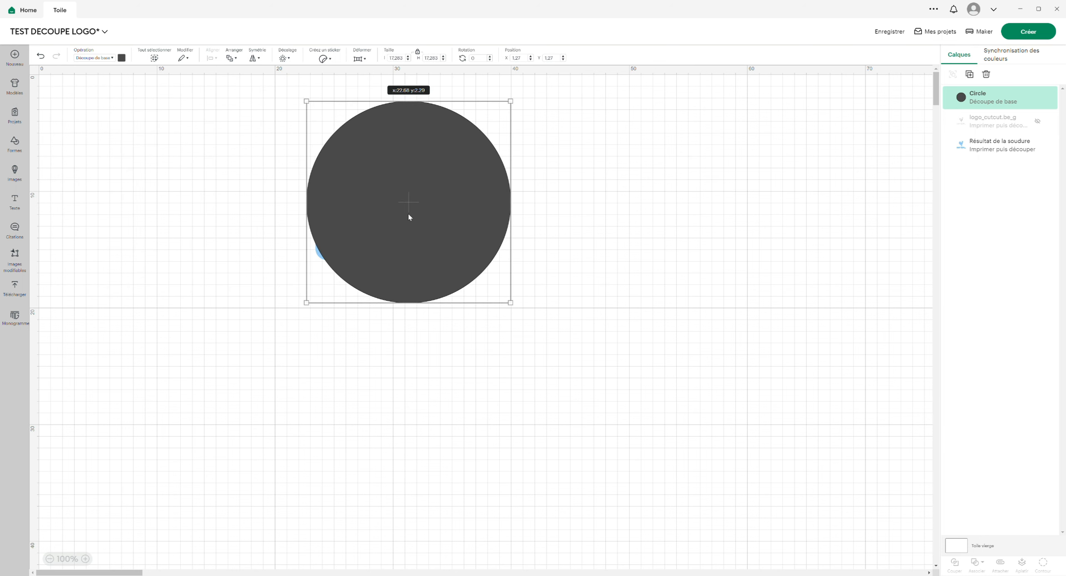
# - Move the circle behind the light blue outline and shift it so the whole outline sits inside
pyautogui.moveTo(966, 100); pyautogui.dragTo(965, 150)
pyautogui.moveTo(965, 149); pyautogui.dragTo(965, 146)
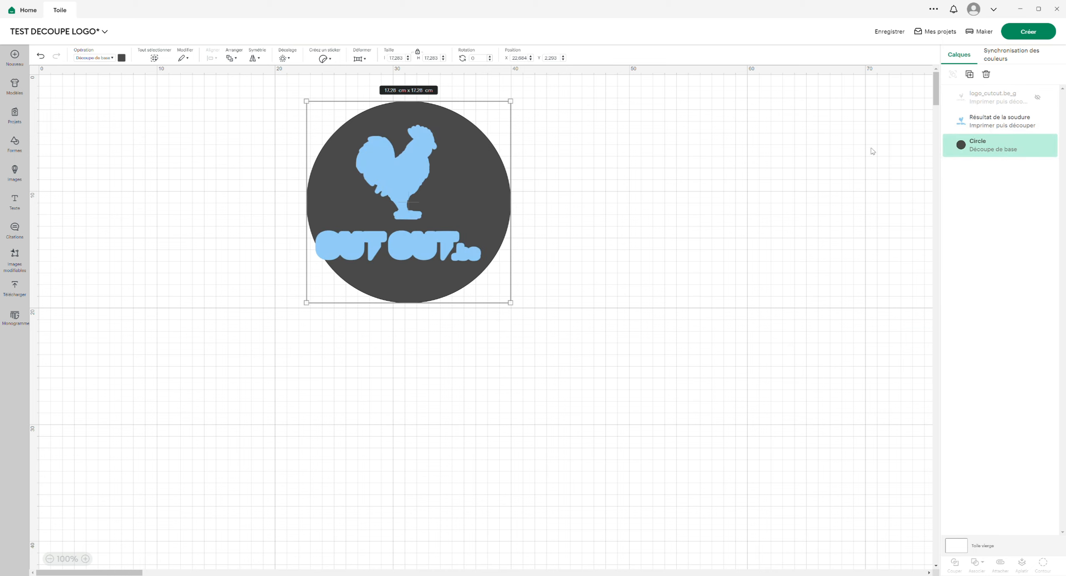
pyautogui.moveTo(490, 179); pyautogui.dragTo(482, 188)
pyautogui.click(586, 211)
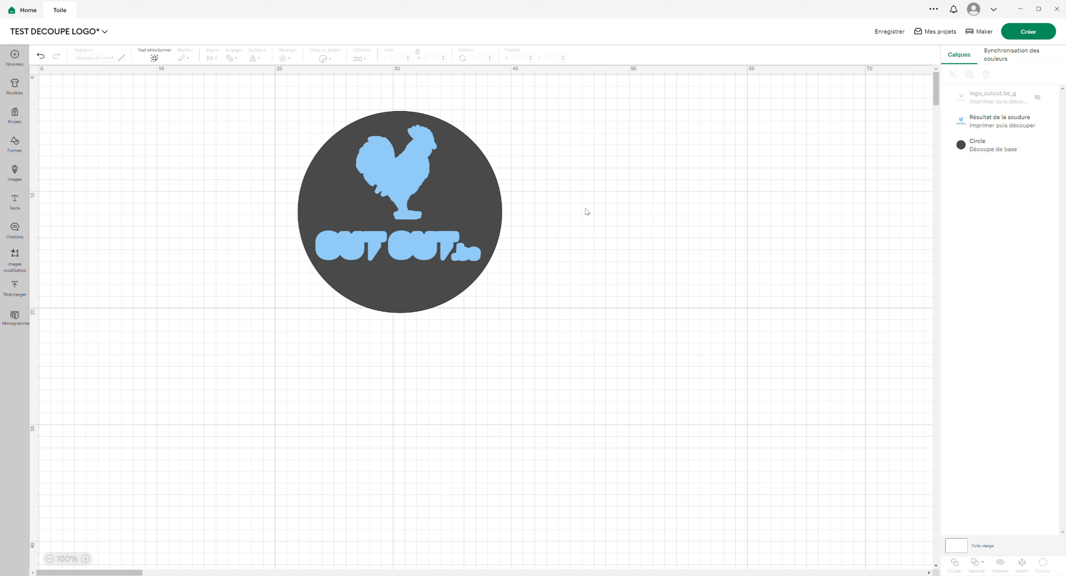
# - Weld the circle and the light blue outline into one shape
pyautogui.moveTo(557, 119); pyautogui.dragTo(261, 392)
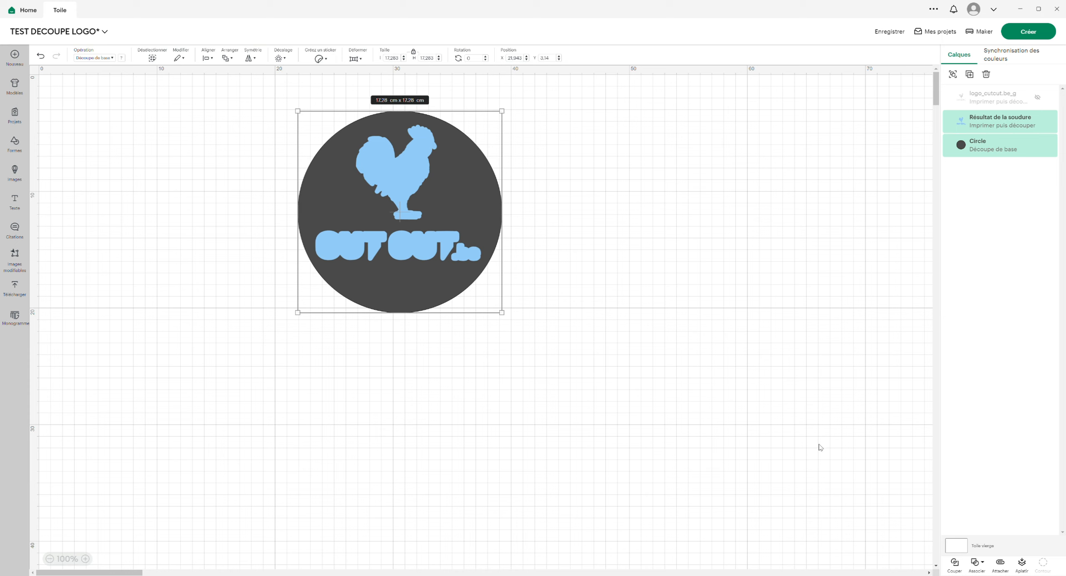
pyautogui.click(980, 567)
pyautogui.click(994, 474)
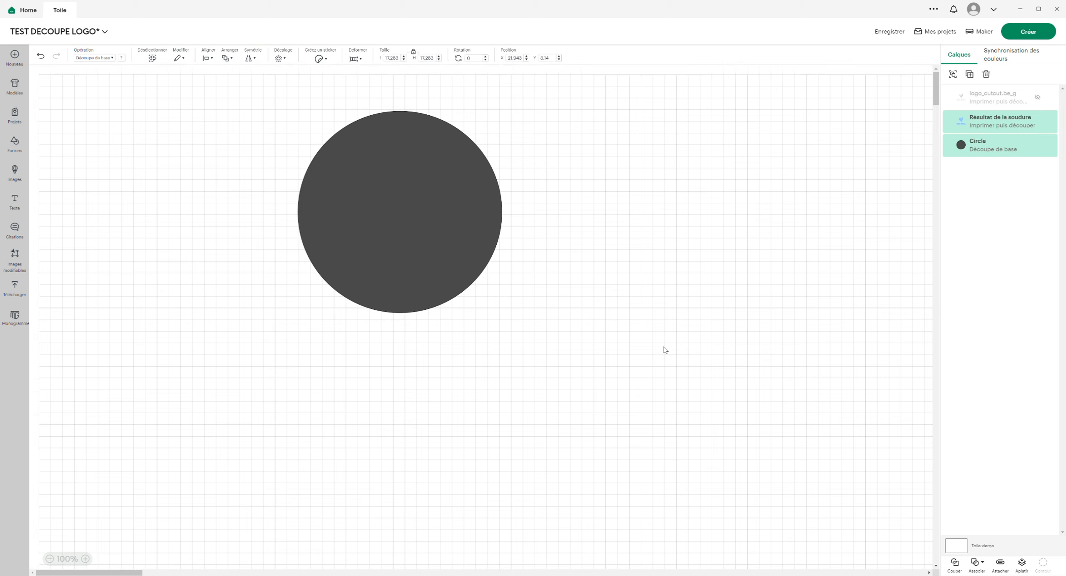
# - Set the welded circle's material colour to white
pyautogui.click(466, 238)
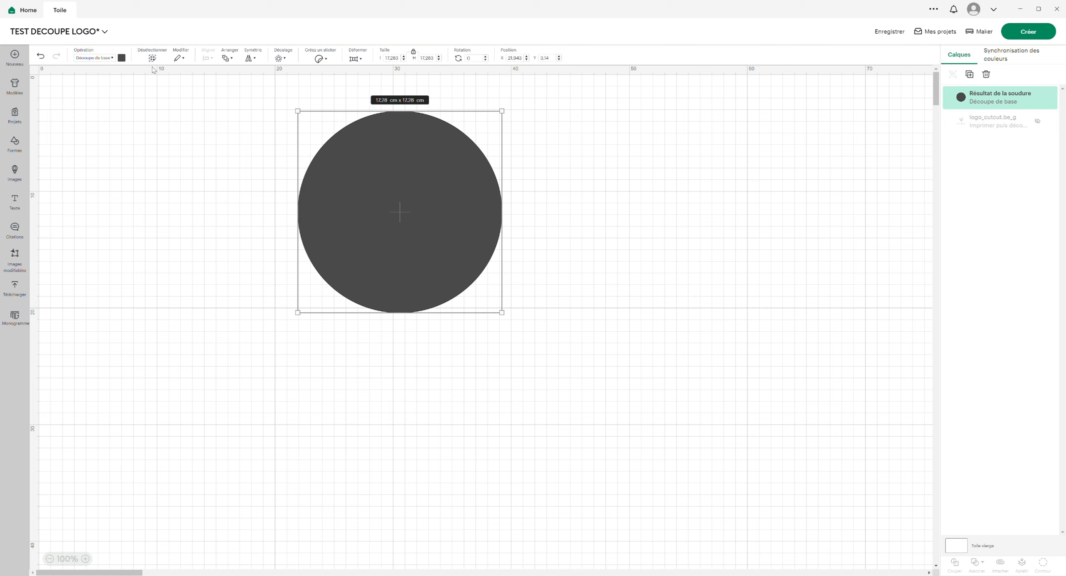
pyautogui.click(121, 58)
pyautogui.click(130, 139)
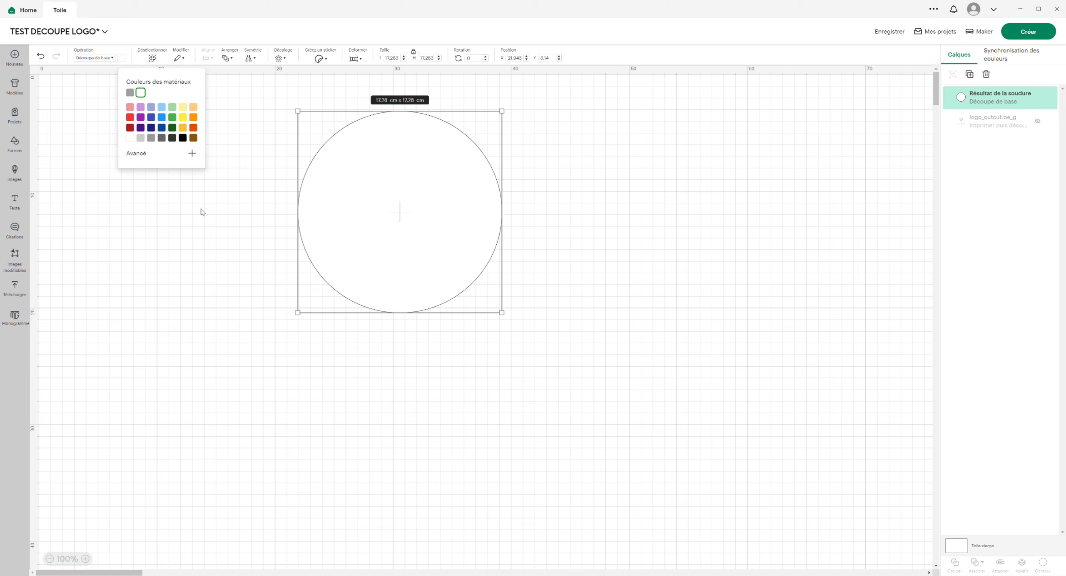
pyautogui.click(208, 215)
# - Show the logo_cutcut.be_g layer above the white circle and scale both down together to about 11 cm wide
pyautogui.click(1037, 122)
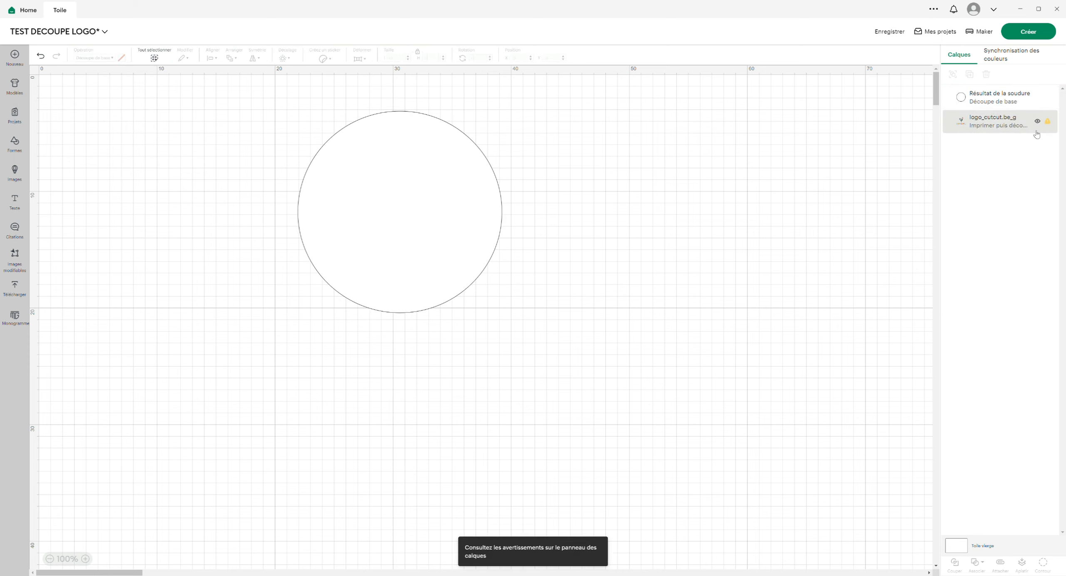
pyautogui.moveTo(1000, 131); pyautogui.dragTo(963, 109)
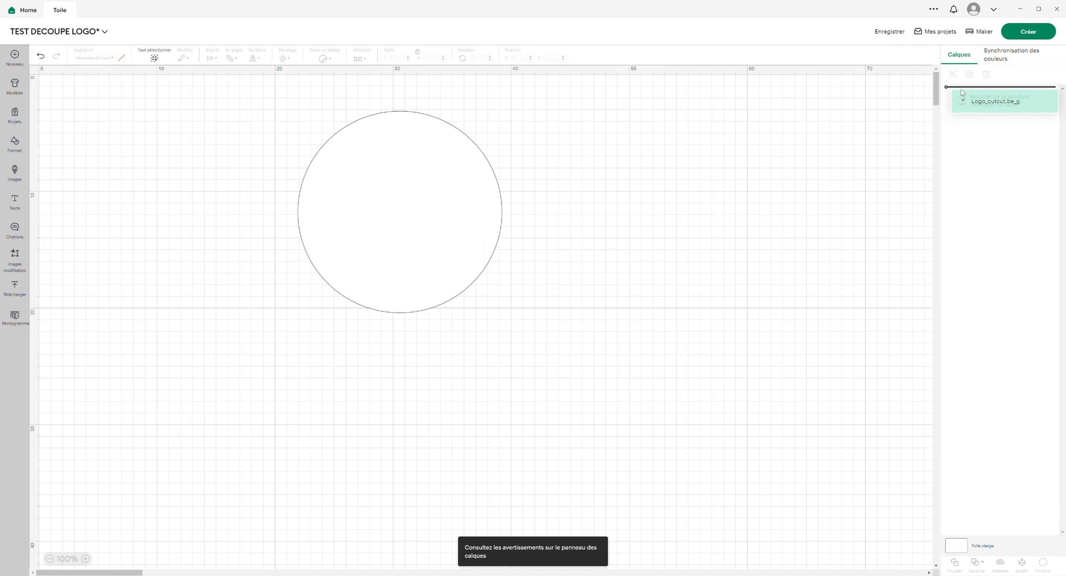
pyautogui.moveTo(261, 98); pyautogui.dragTo(557, 340)
pyautogui.moveTo(505, 116); pyautogui.dragTo(428, 192)
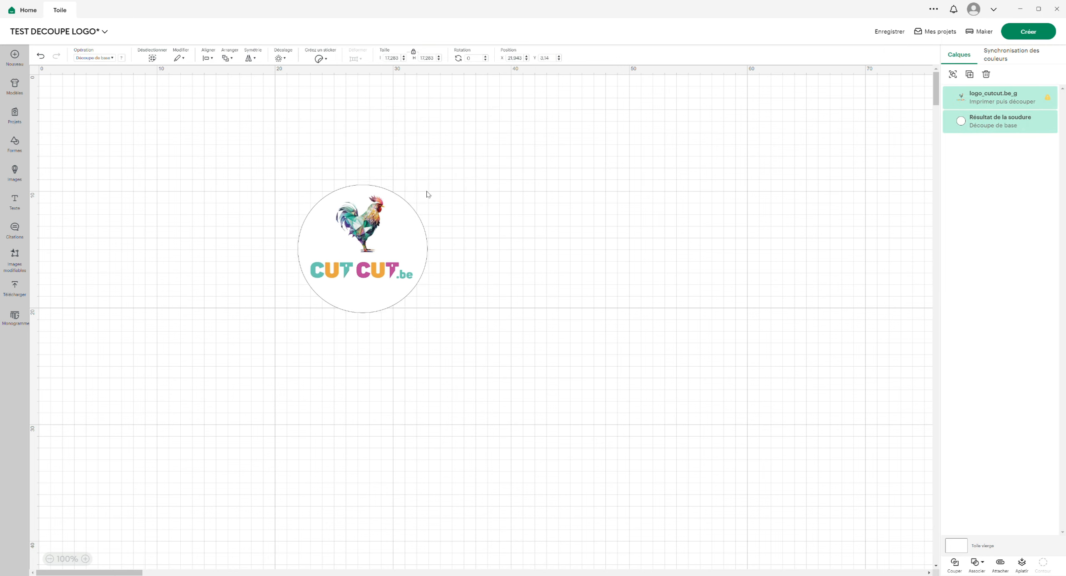
pyautogui.moveTo(387, 227); pyautogui.dragTo(506, 167)
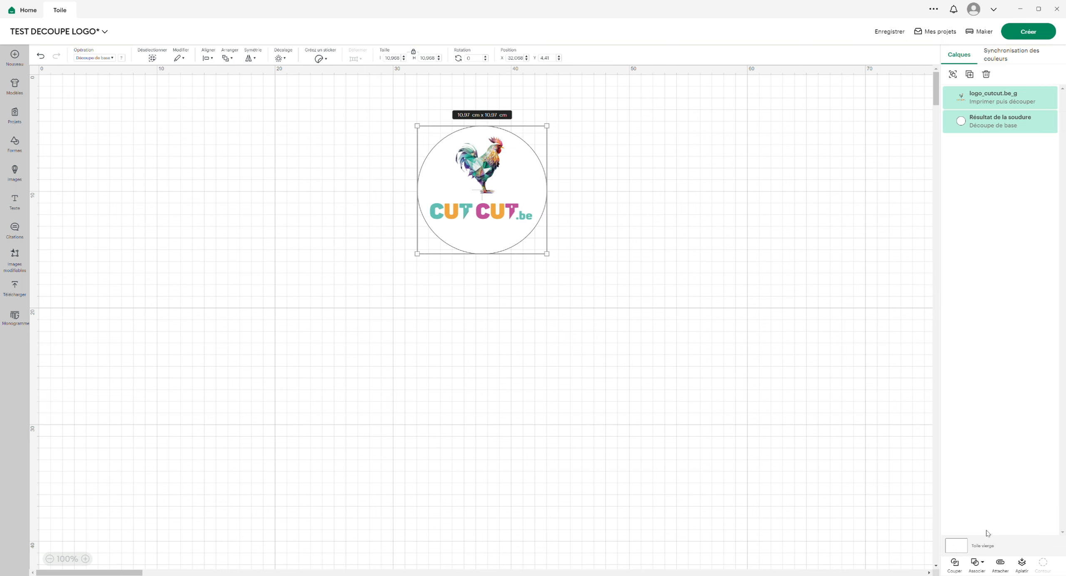
# - Flatten the logo with the white circle and reposition the flattened design on the canvas
pyautogui.click(1021, 563)
pyautogui.moveTo(498, 201); pyautogui.dragTo(427, 196)
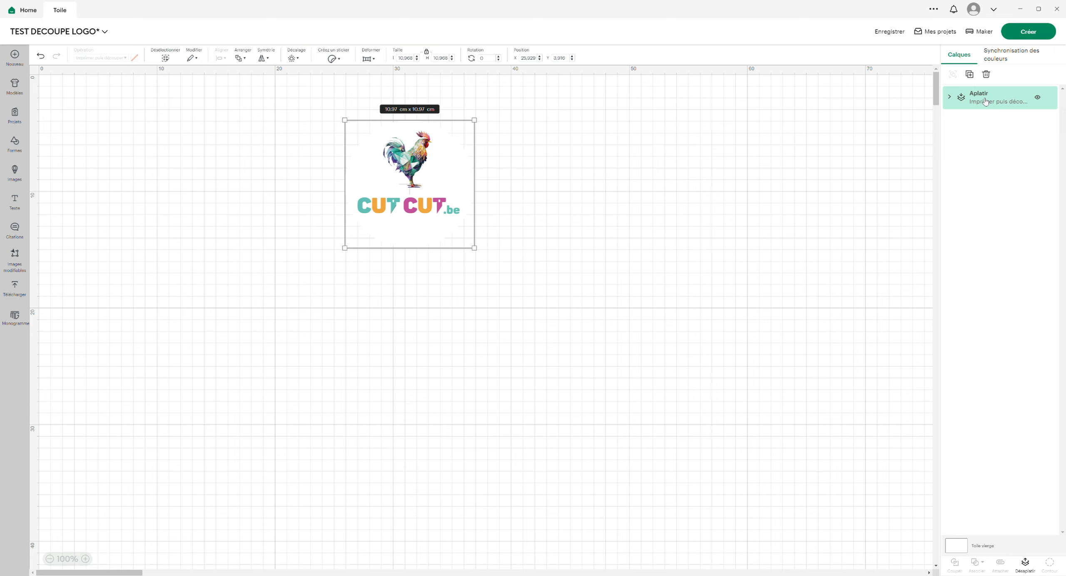
pyautogui.moveTo(429, 181)
pyautogui.mouseDown()
pyautogui.moveTo(452, 183)
pyautogui.moveTo(415, 192)
pyautogui.mouseUp()
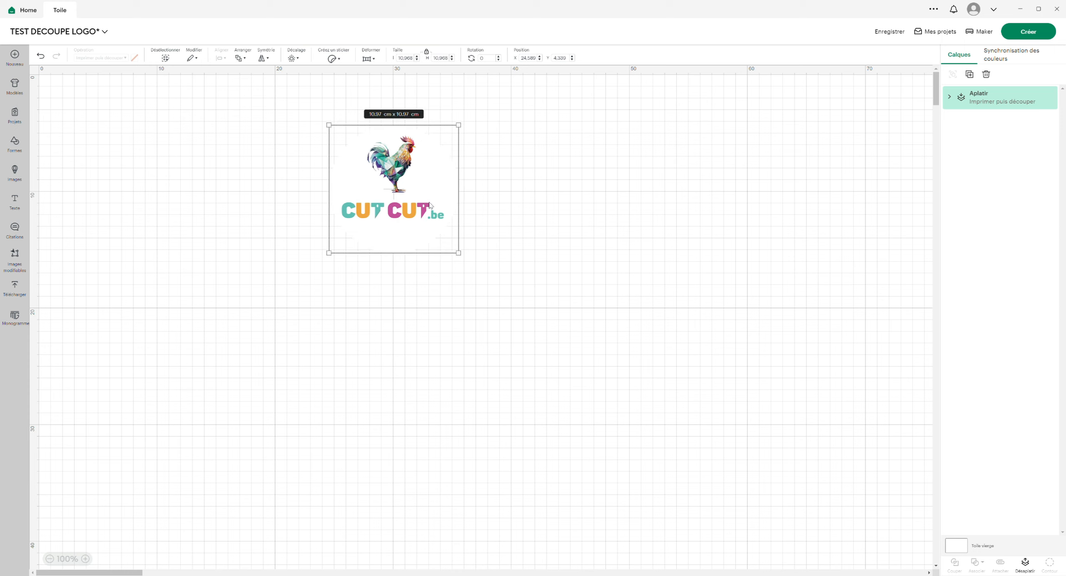